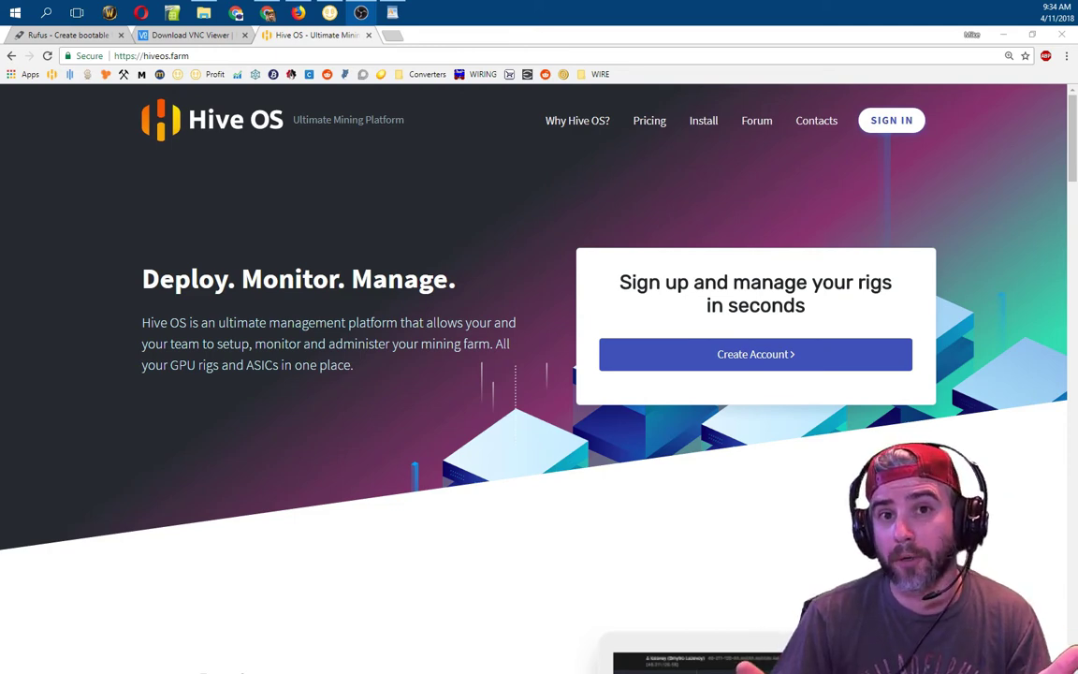
Bring up the WordPad step-by-step setup outline beside the Chrome window.
key("alt+Tab")
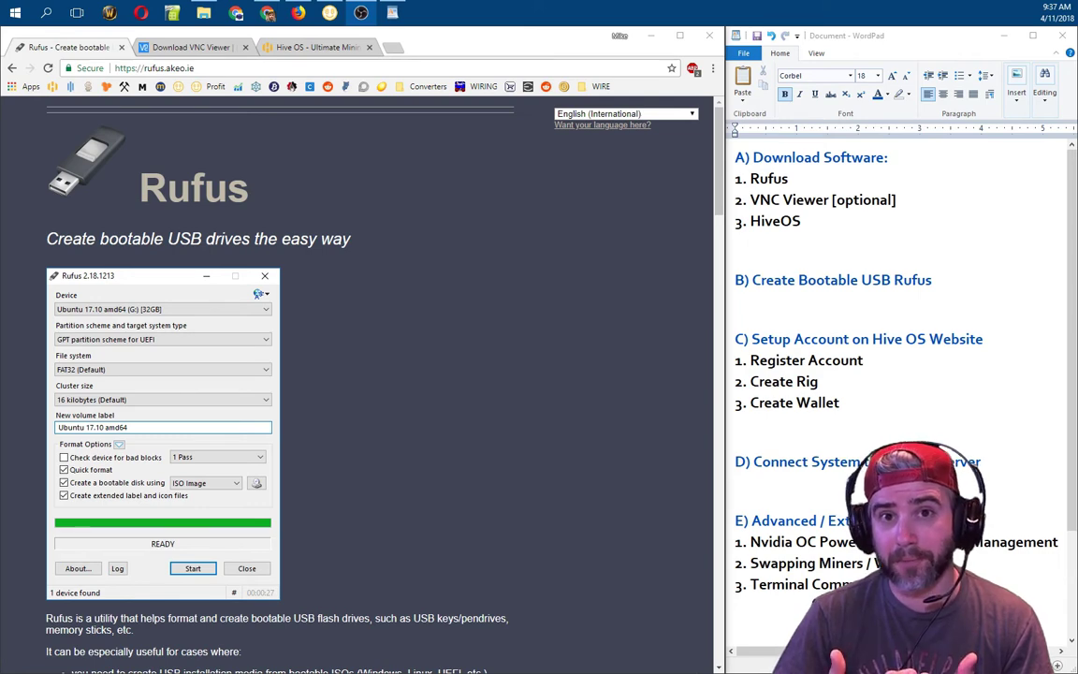
Look over the RealVNC VNC Viewer download tab, then return to the Hive OS homepage.
key("ctrl+Tab")
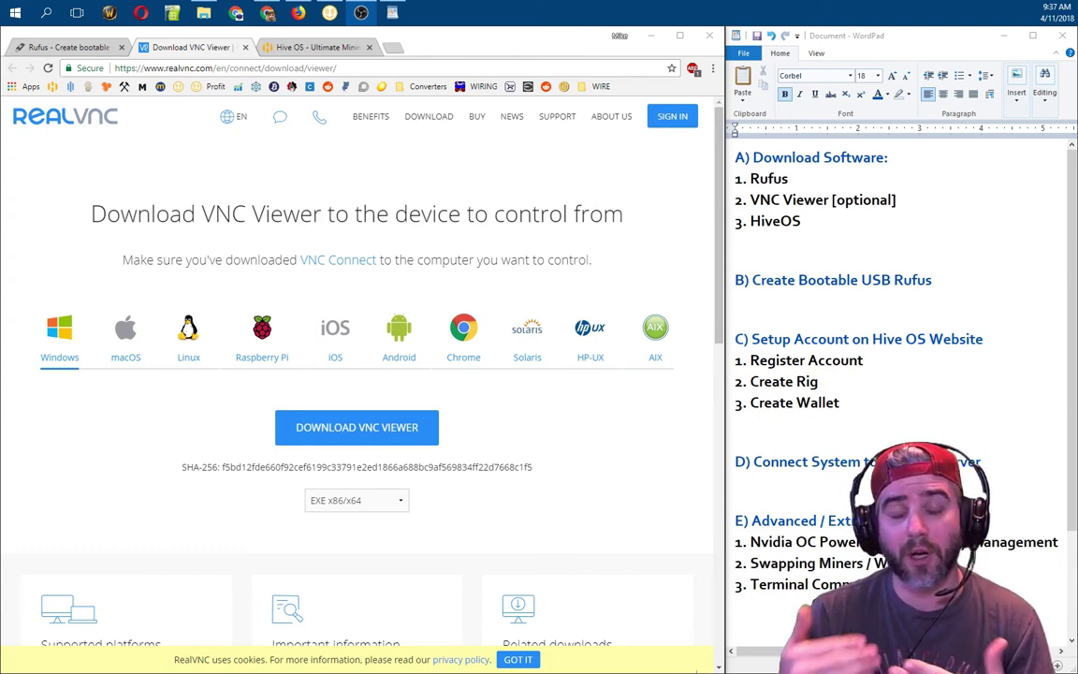
key("ctrl+Tab")
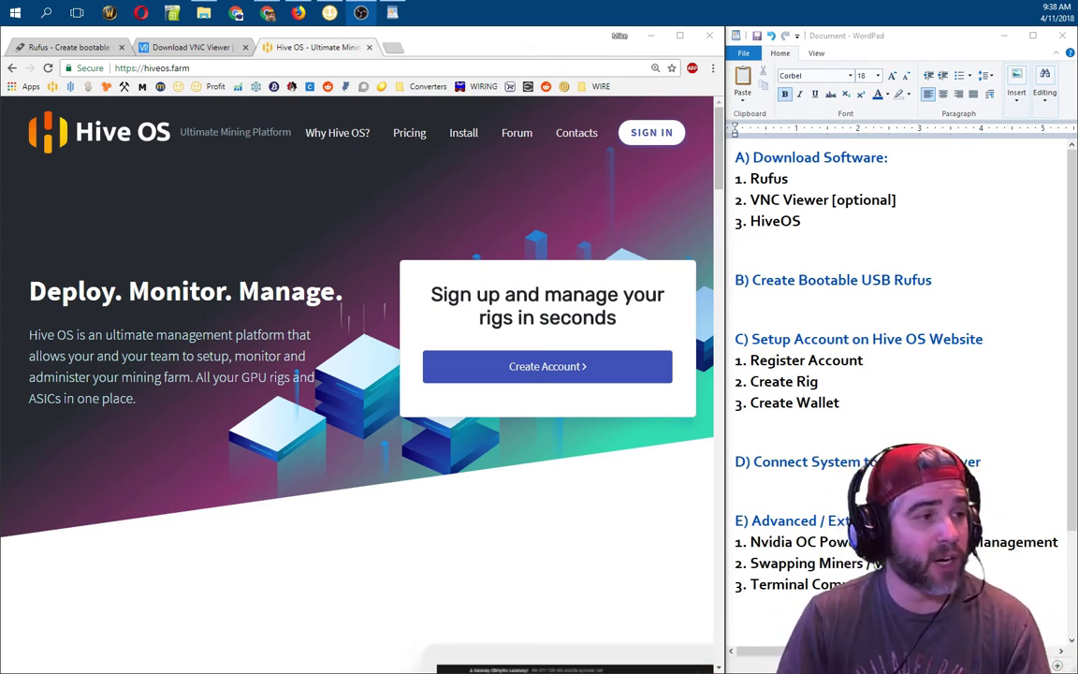
Open the Hive OS Install page and scroll down to the torrent and 2 GByte zip downloads.
left_click(463, 135)
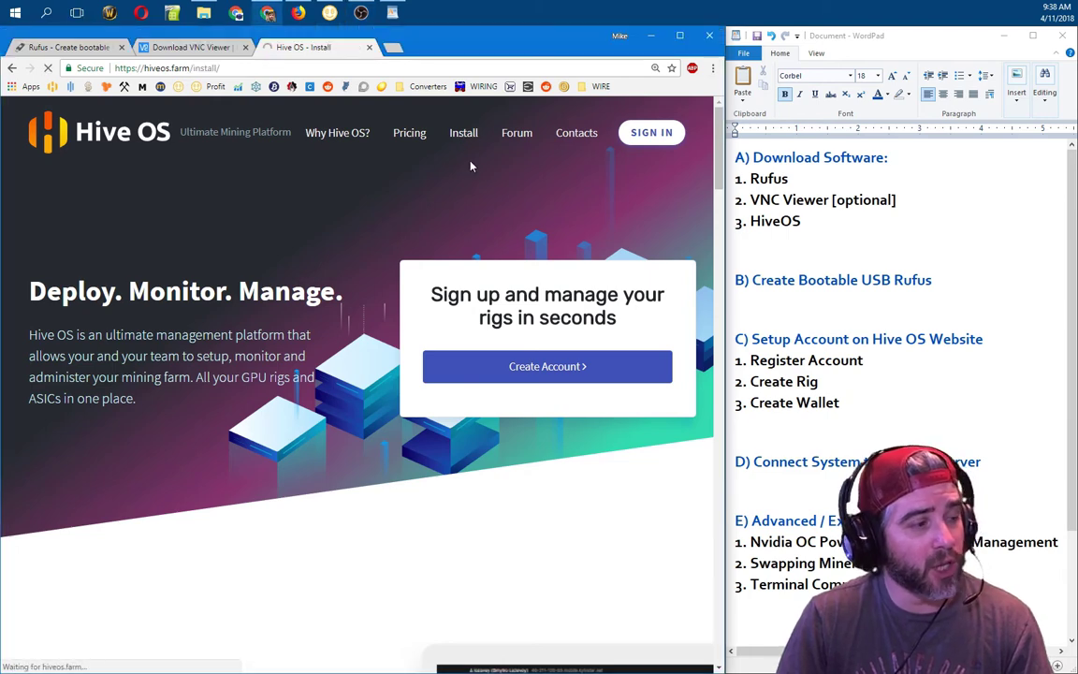
scroll(431, 337, "down", 1)
scroll(430, 337, "down", 1)
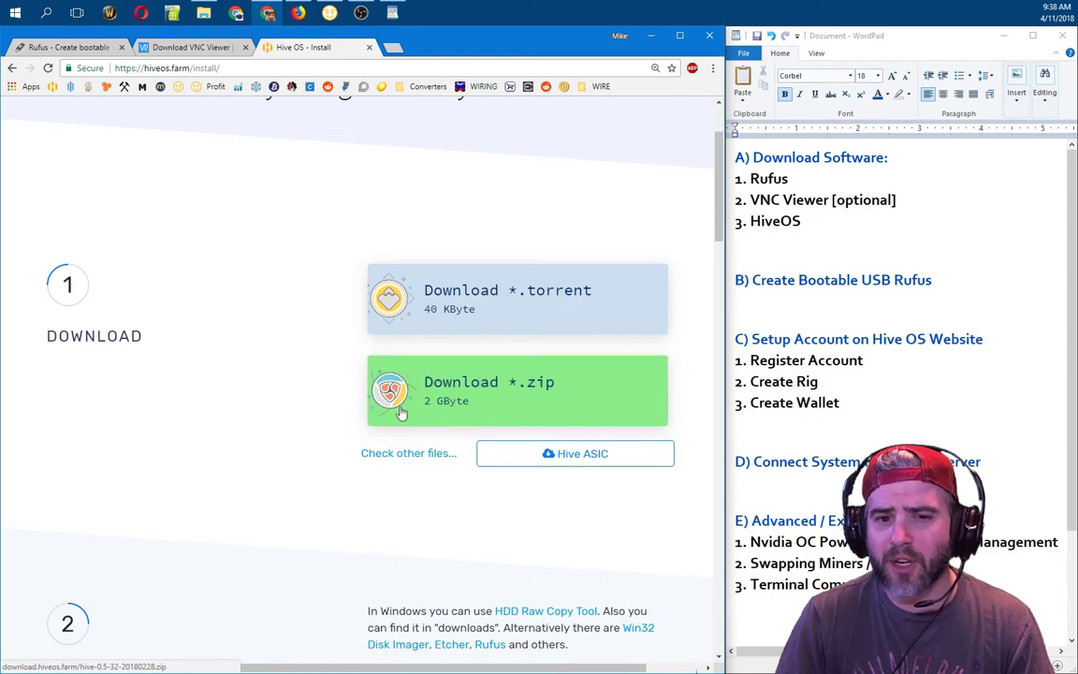
scroll(399, 414, "down", 5)
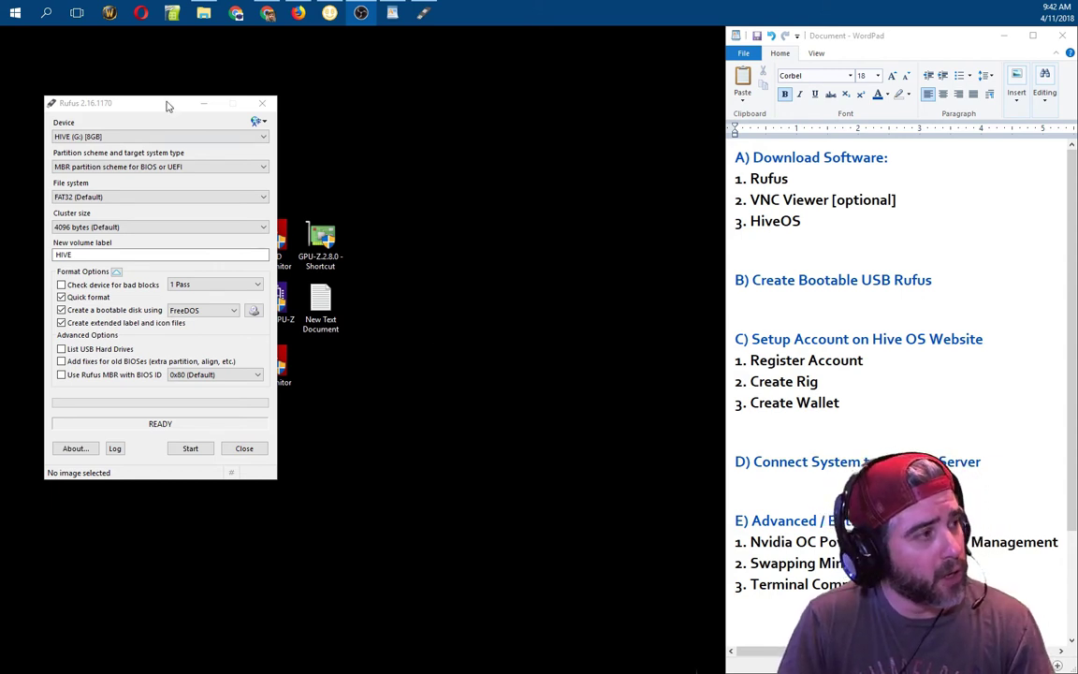
left_click_drag(111, 101, 148, 101)
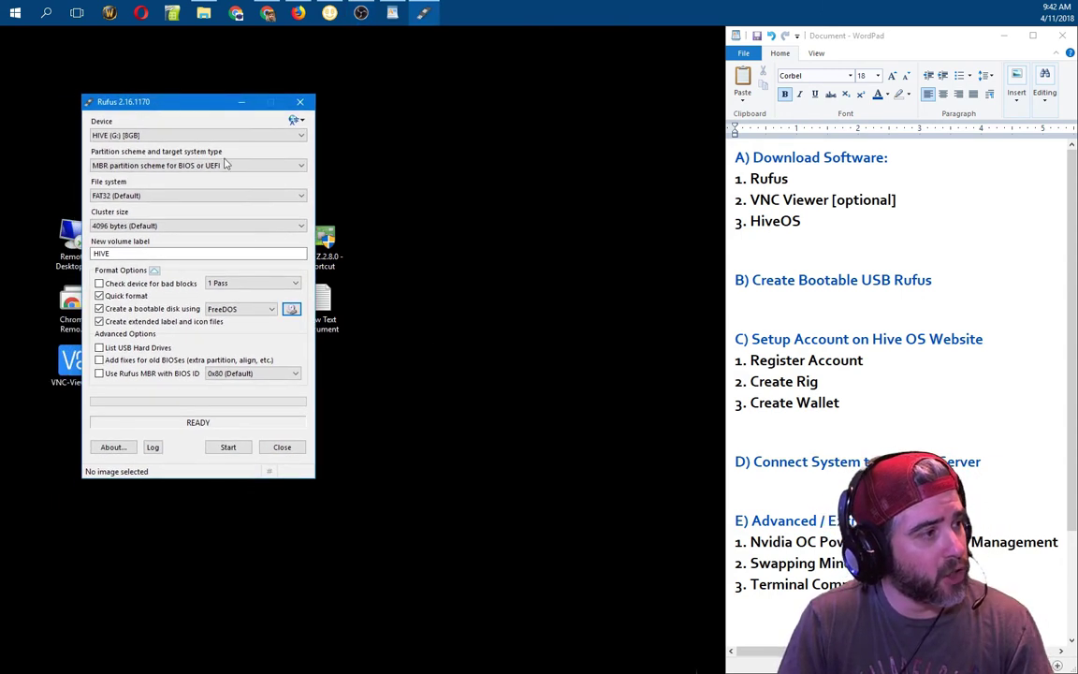
left_click(293, 313)
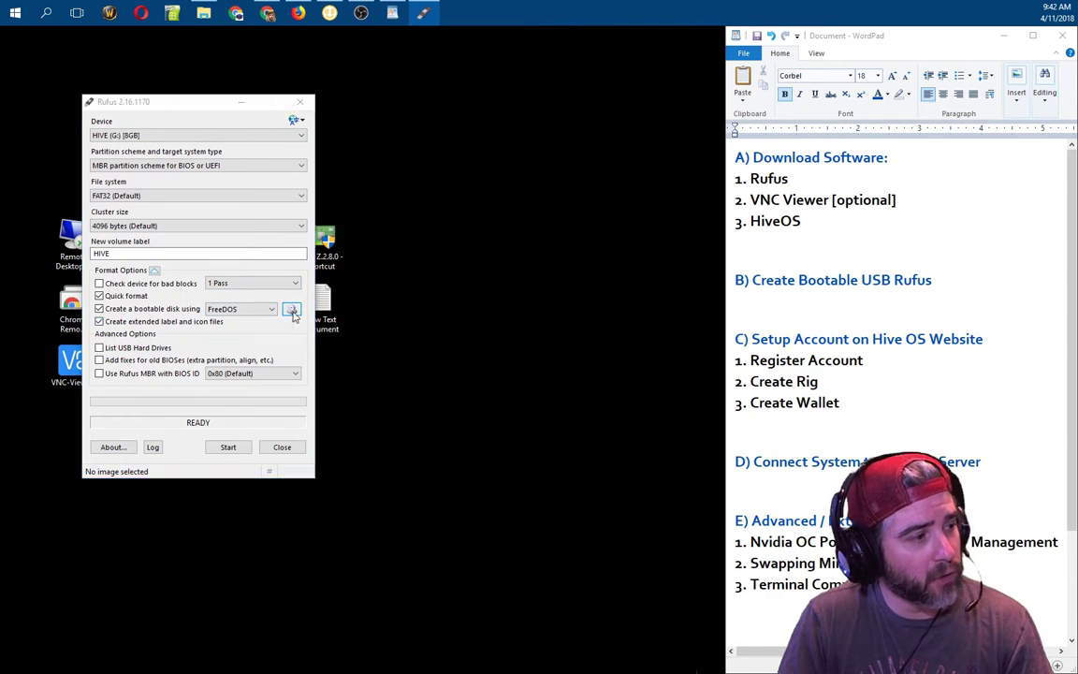
left_click_drag(390, 128, 445, 132)
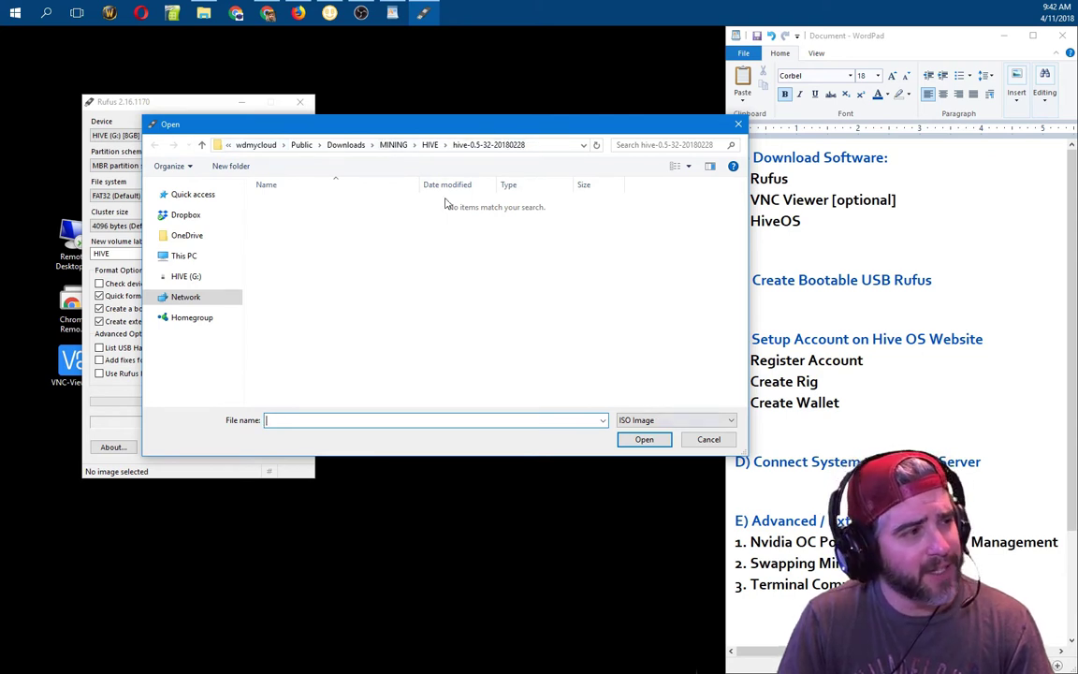
left_click(636, 420)
left_click(647, 444)
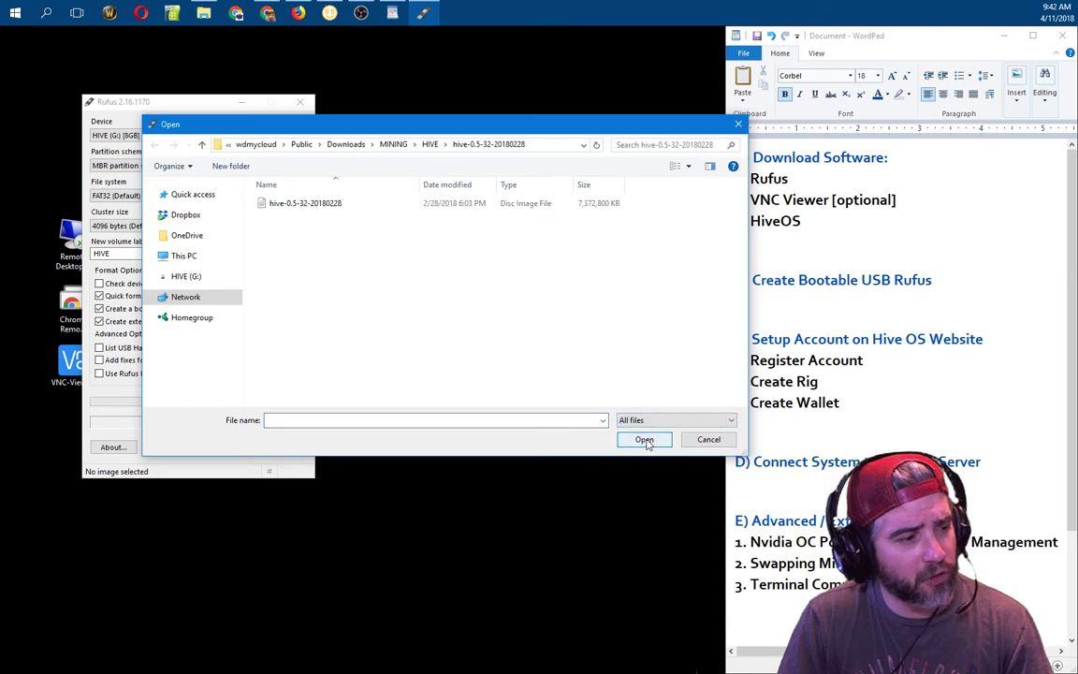
left_click(314, 204)
left_click(649, 442)
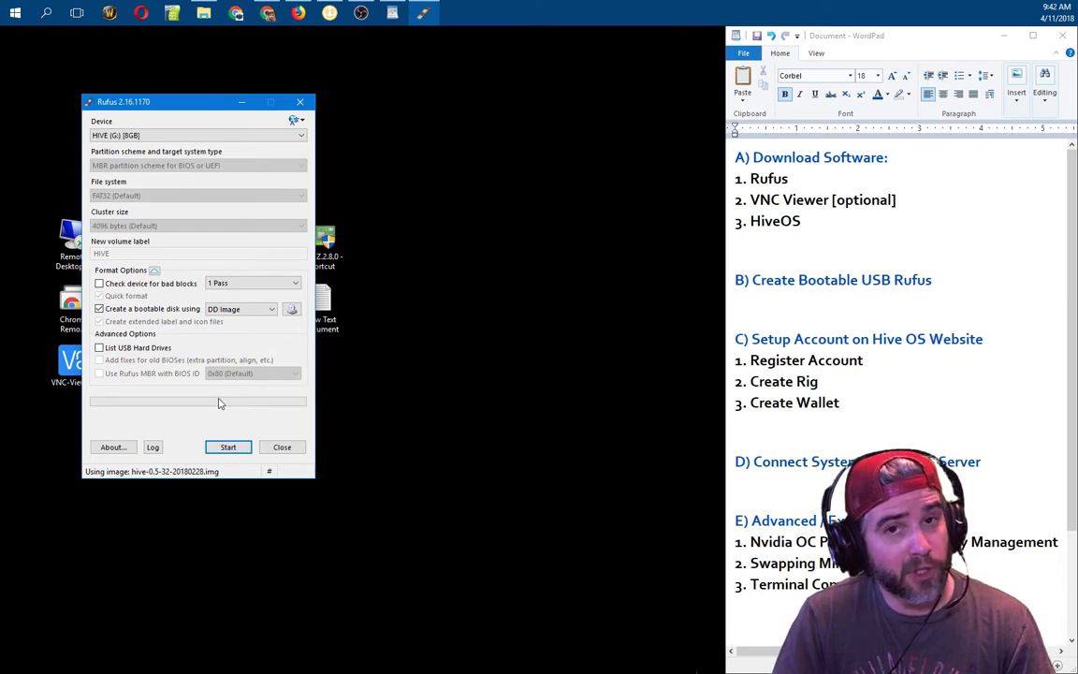
Start writing the image to HIVE (G:), accepting the data-loss and multiple-partitions warnings.
left_click(227, 446)
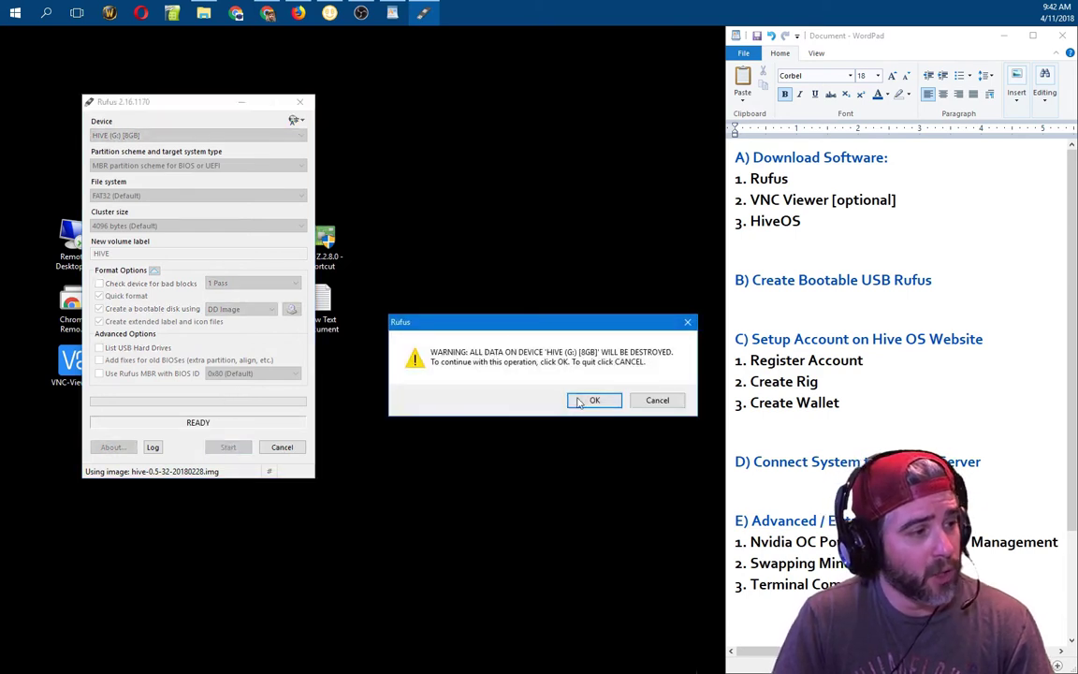
left_click(595, 402)
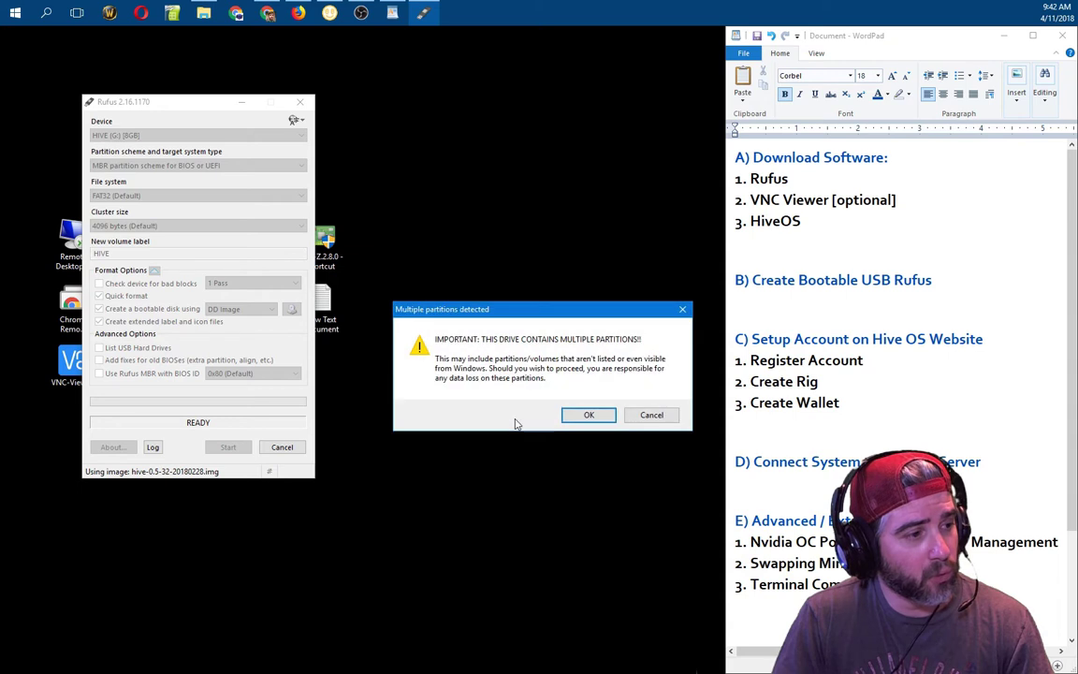
left_click(579, 415)
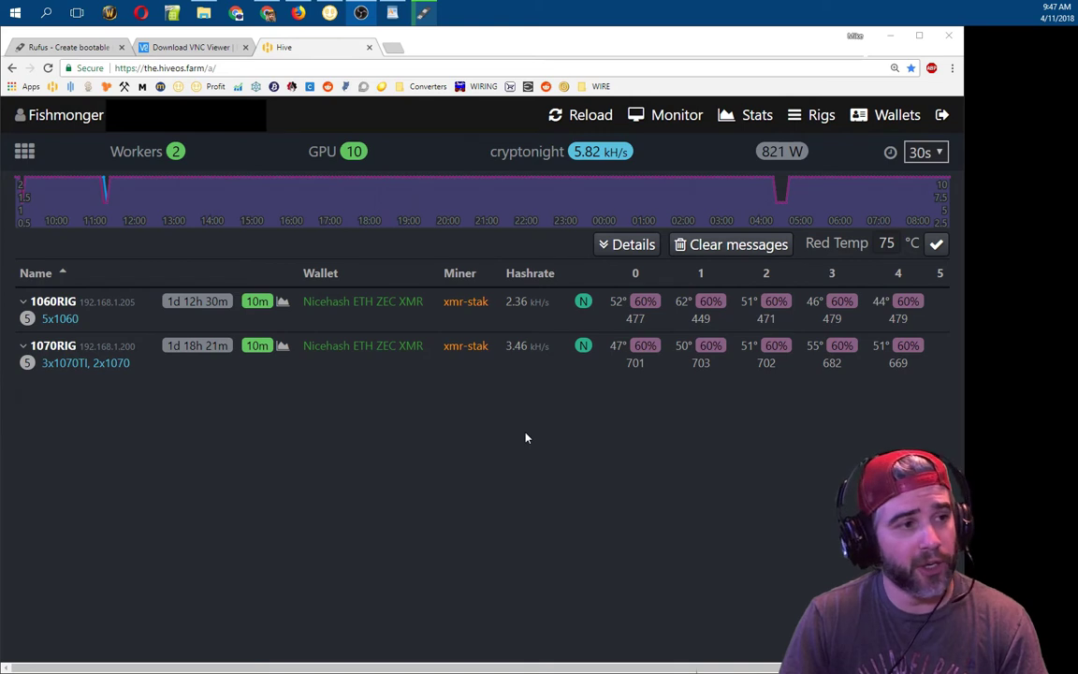
Show the Rigs list with 1060RIG and 1070RIG, their wallets, miners and versions.
left_click(820, 118)
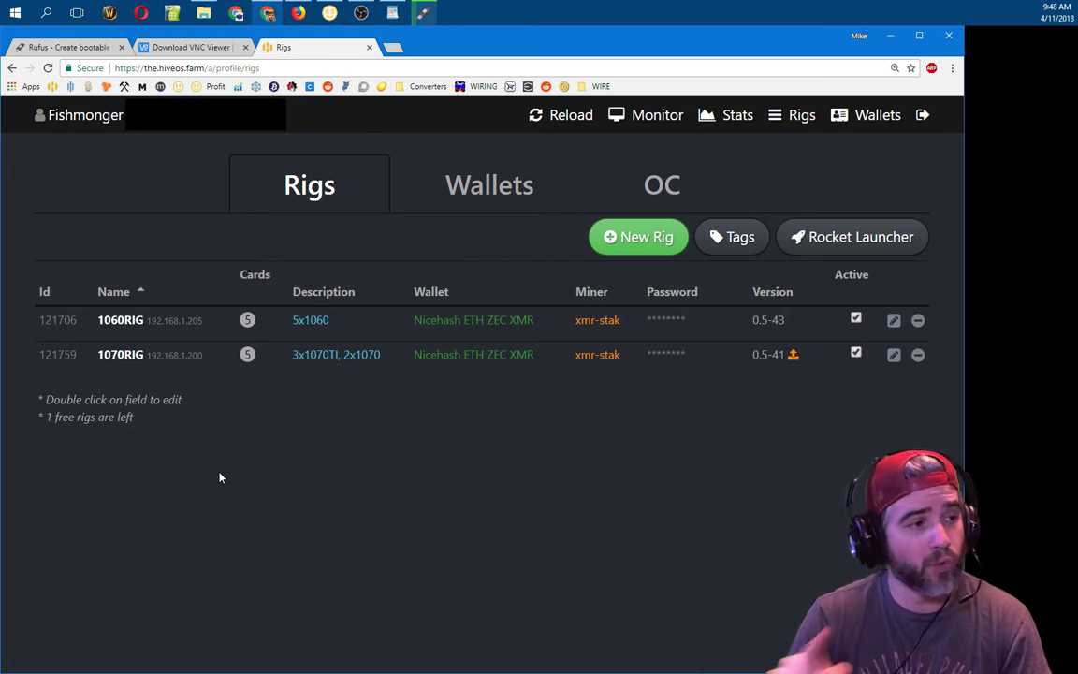
left_click(623, 238)
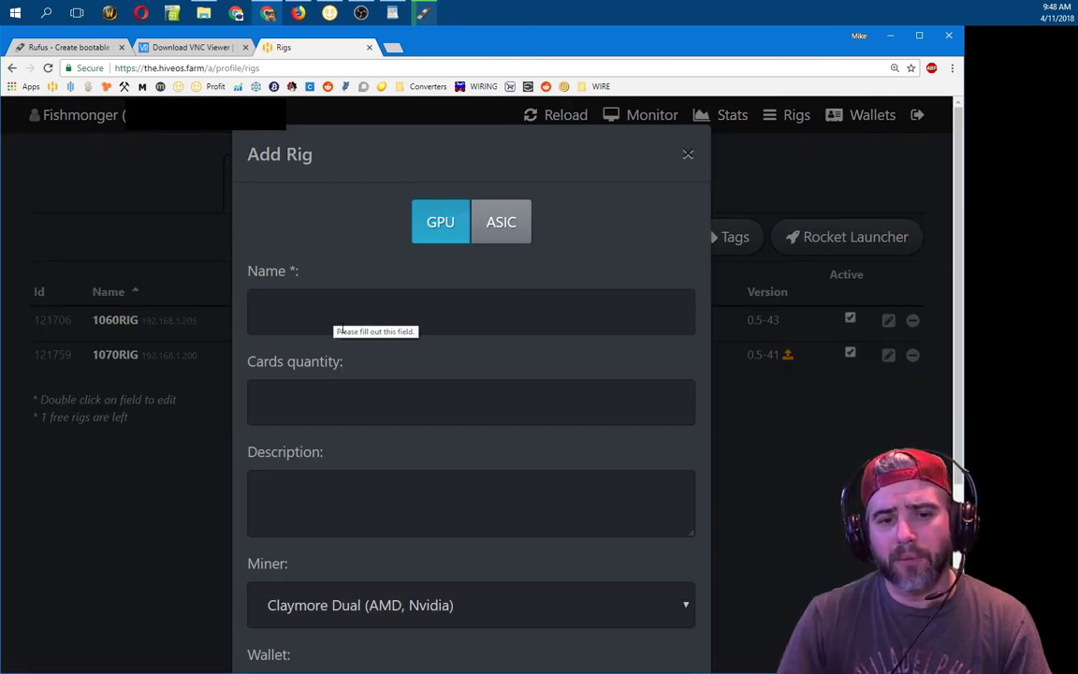
scroll(374, 360, "down", 2)
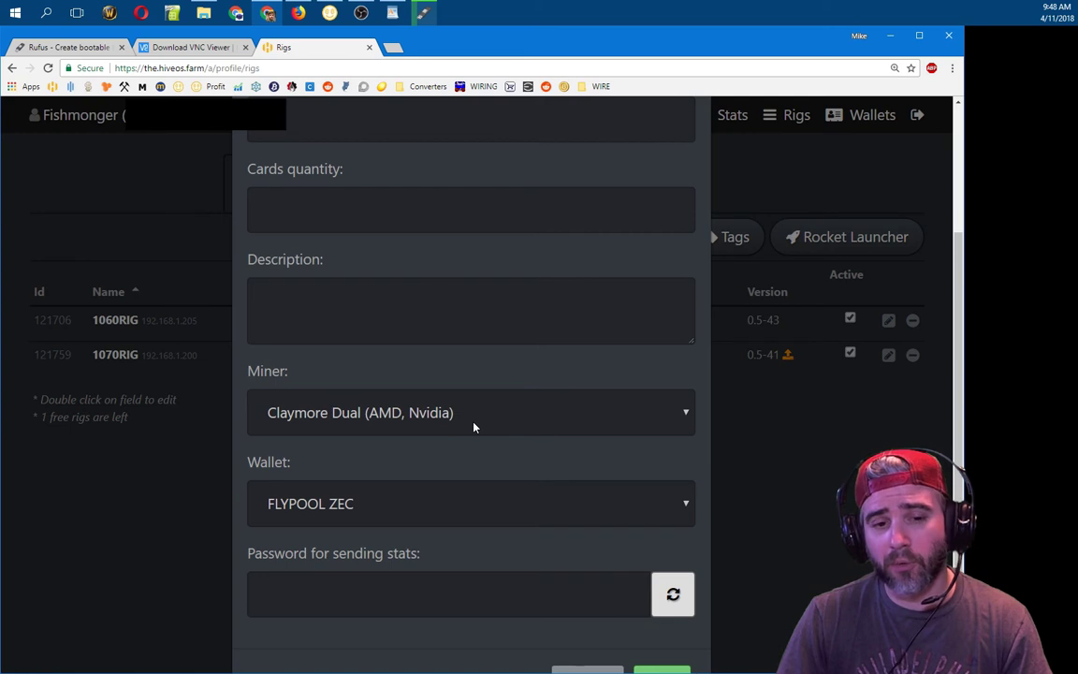
scroll(474, 426, "up", 2)
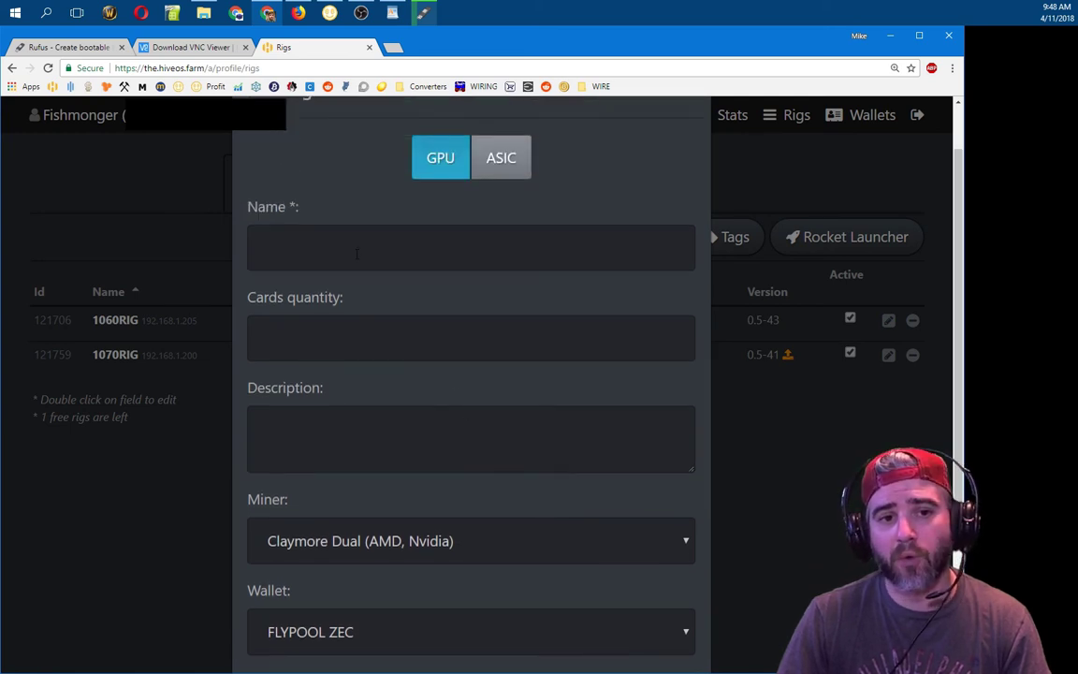
left_click(332, 245)
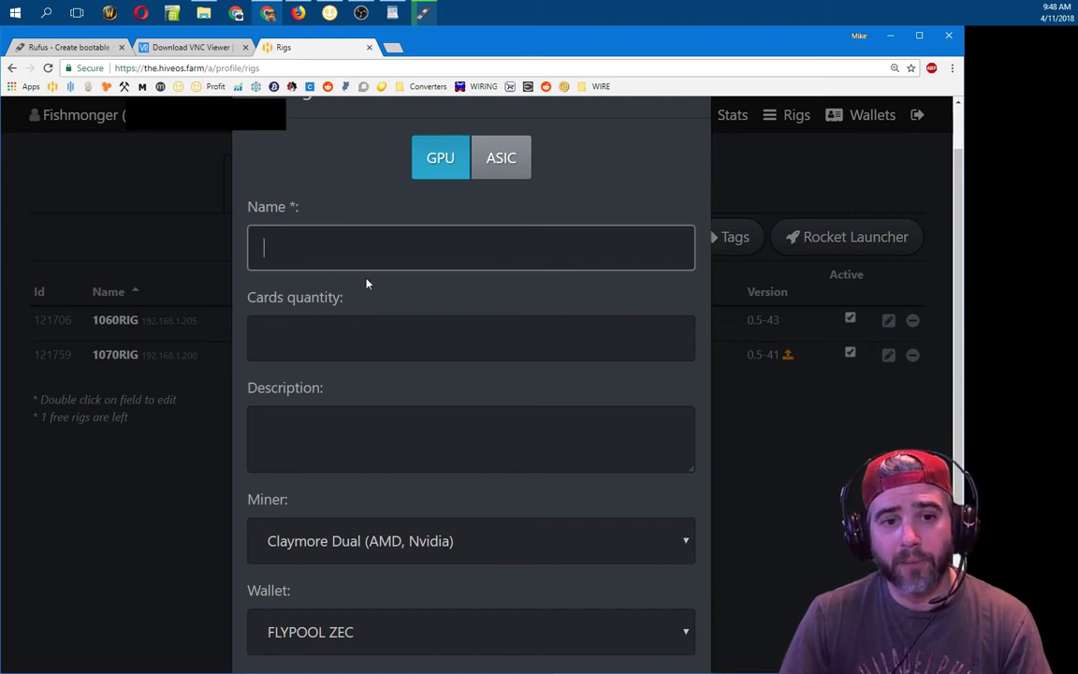
left_click(335, 346)
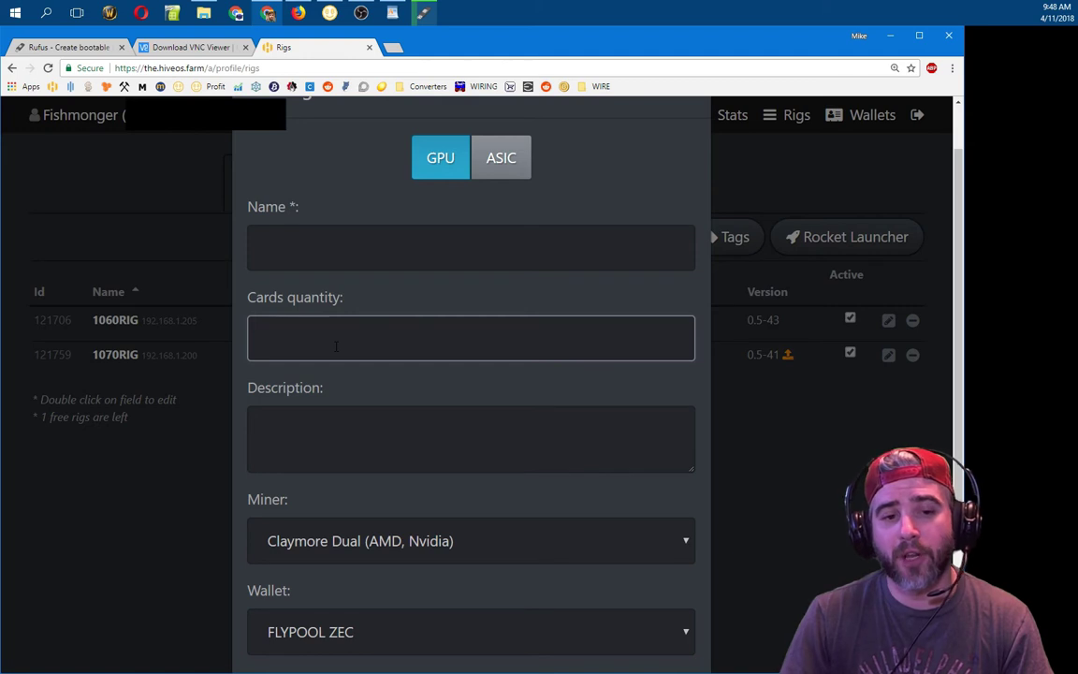
left_click(344, 426)
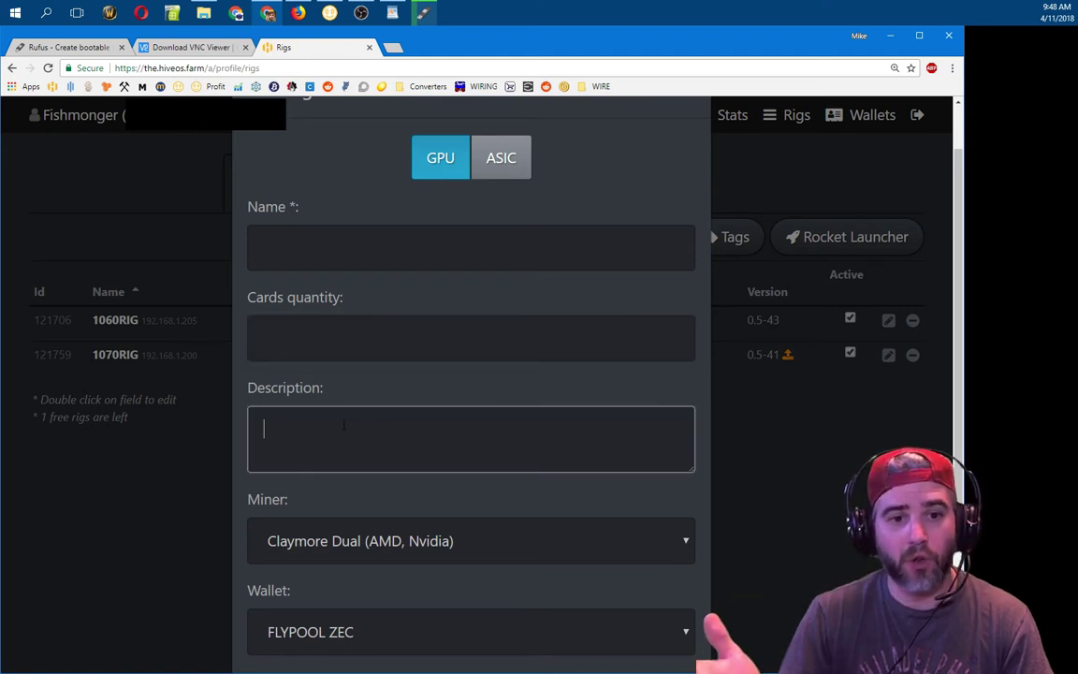
scroll(313, 393, "down", 2)
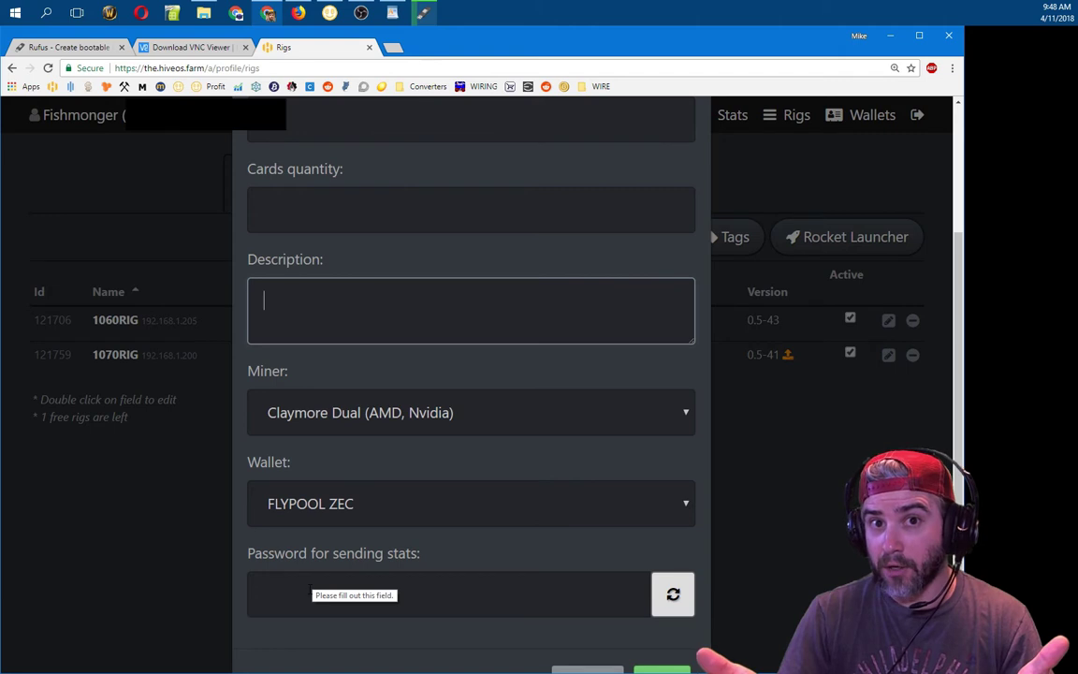
left_click(878, 174)
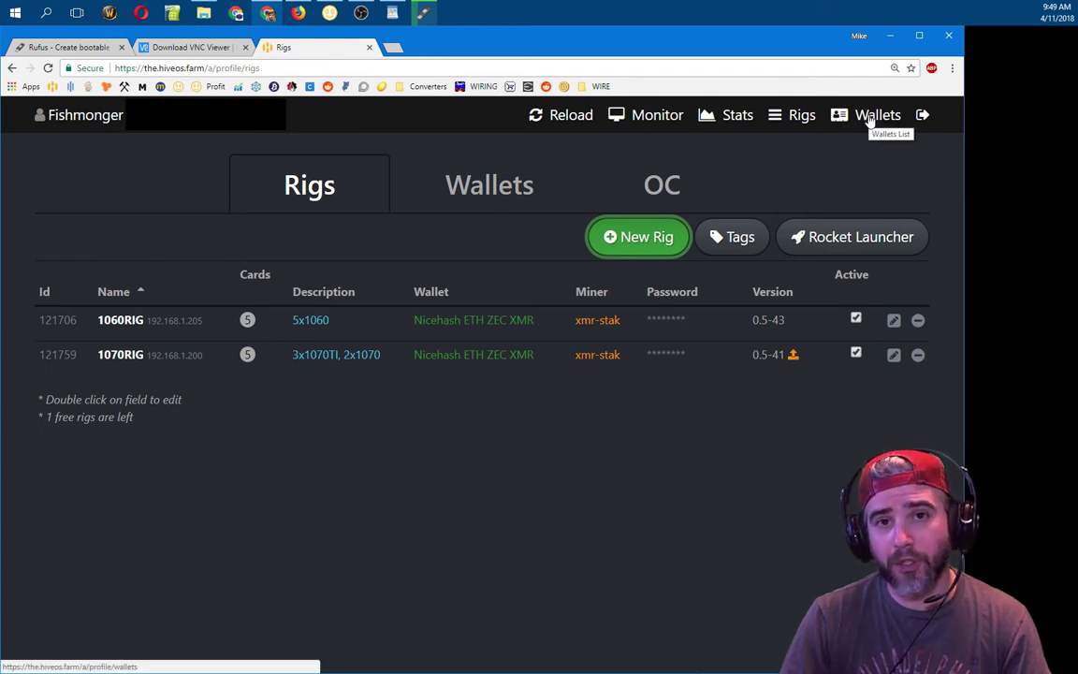
Show the four-wallet list, then browse an empty New Wallet form and close it unsaved.
left_click(870, 115)
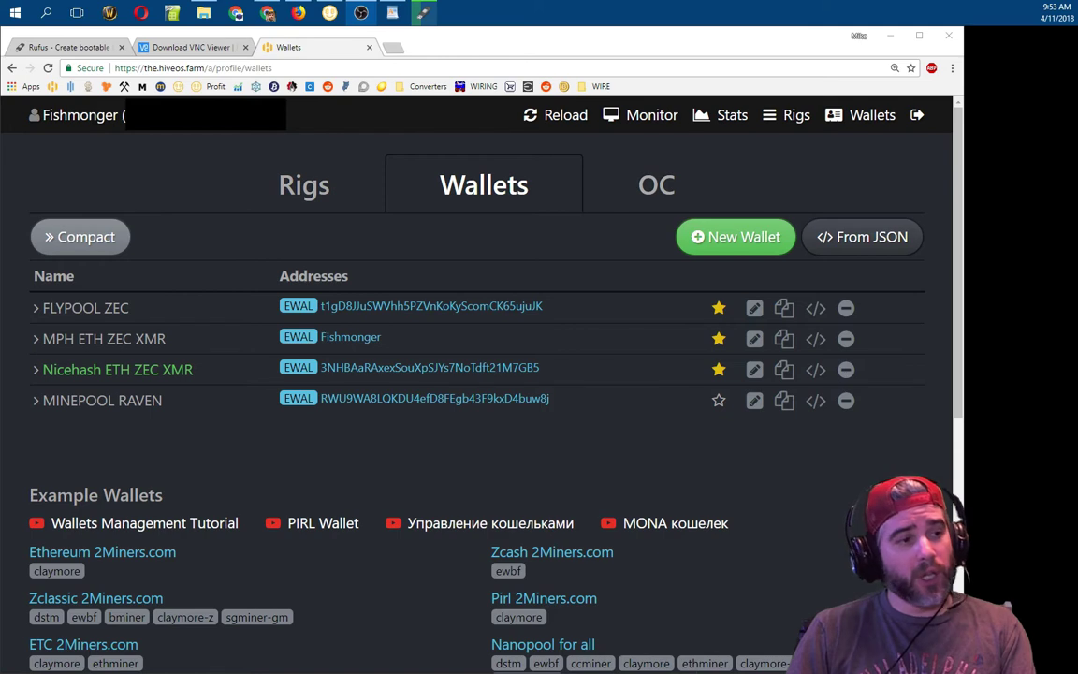
left_click(726, 241)
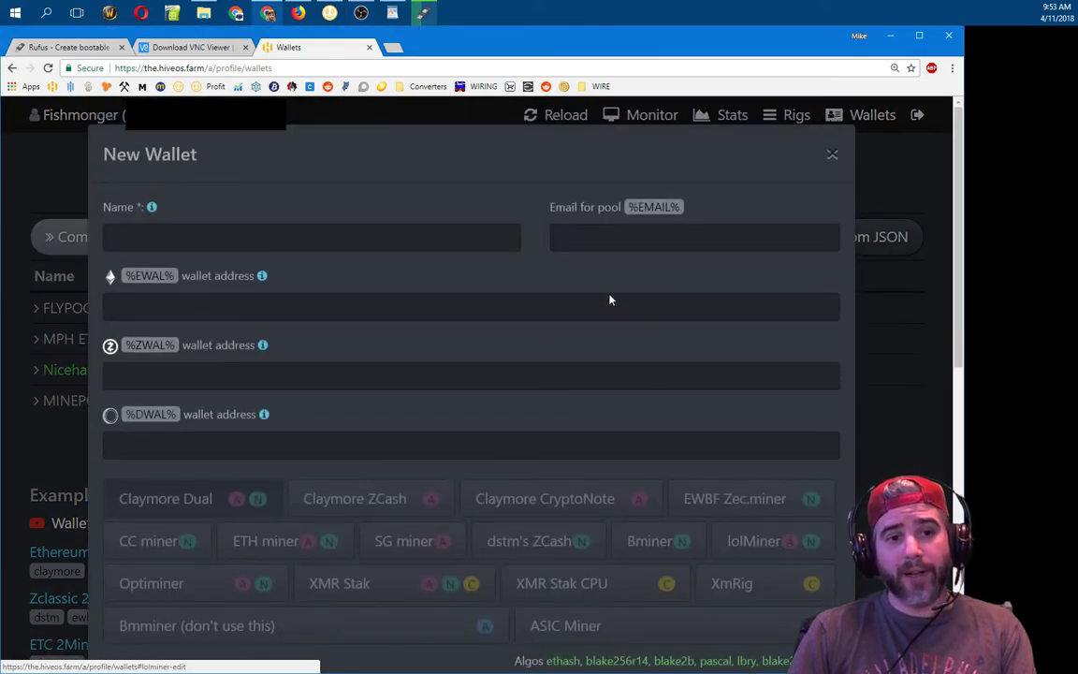
scroll(609, 300, "down", 5)
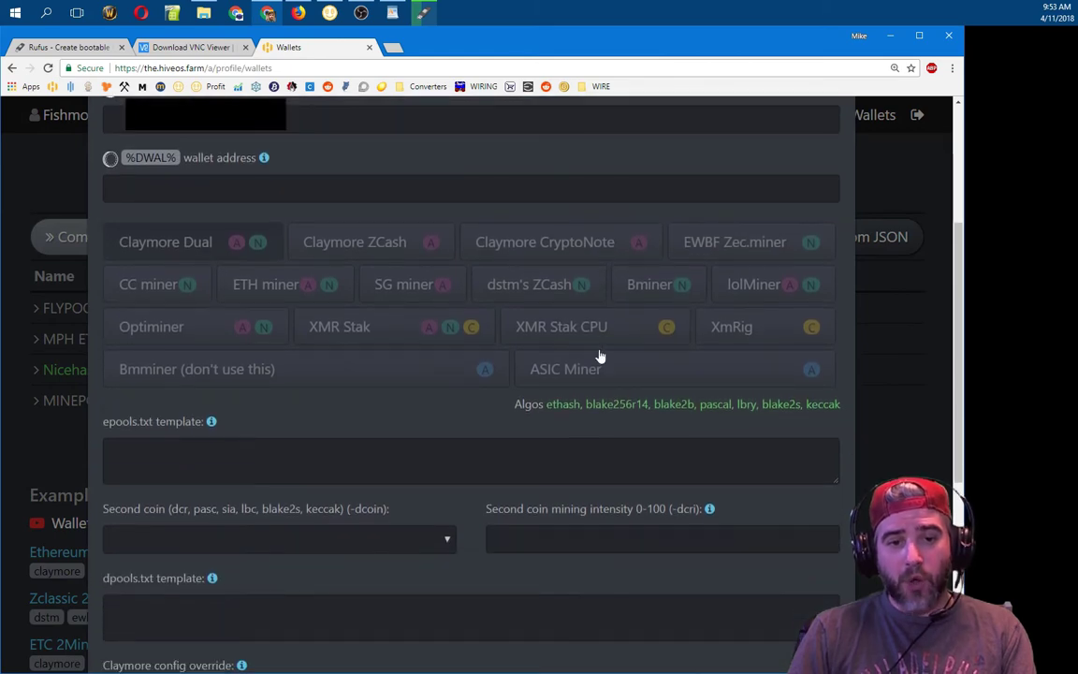
scroll(600, 357, "down", 8)
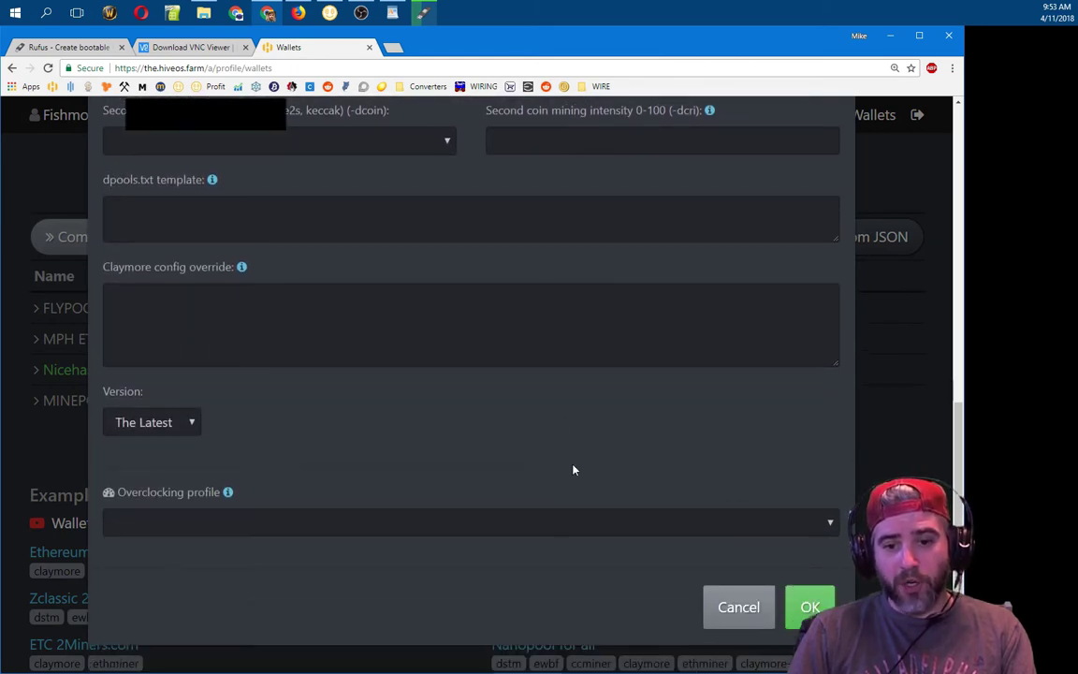
scroll(531, 472, "up", 5)
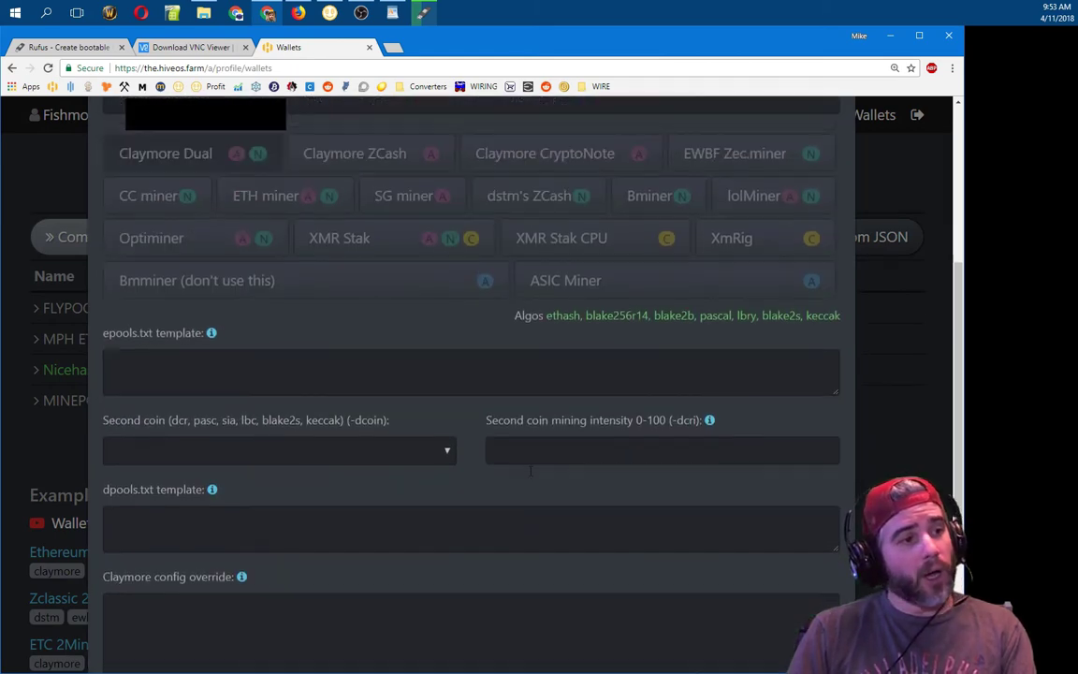
scroll(530, 472, "up", 6)
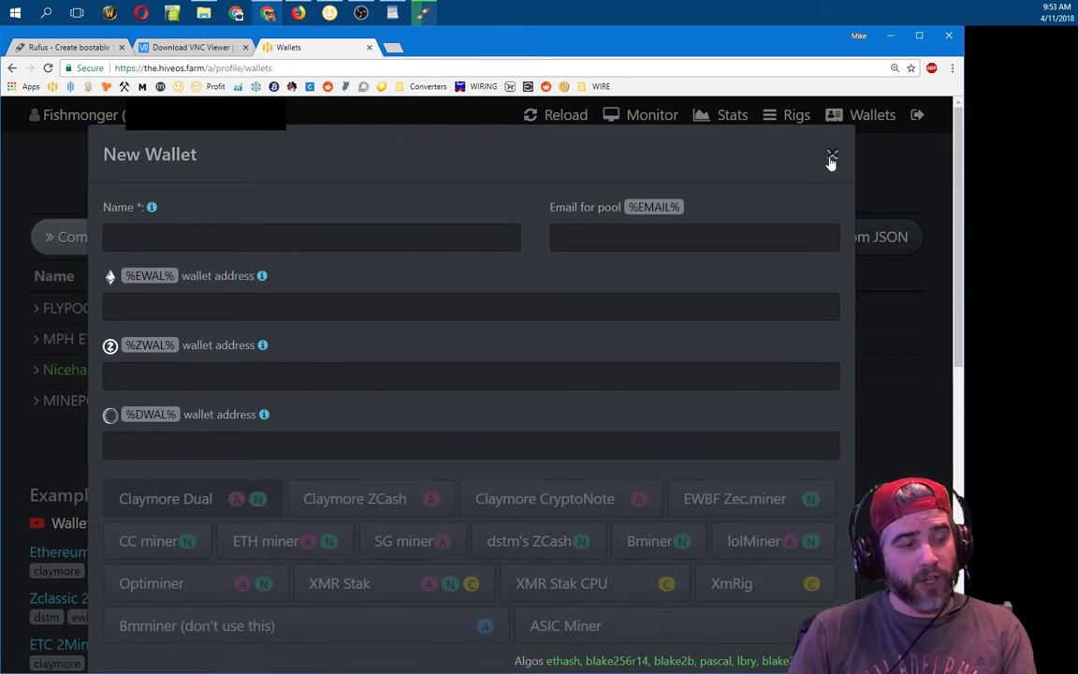
left_click(831, 156)
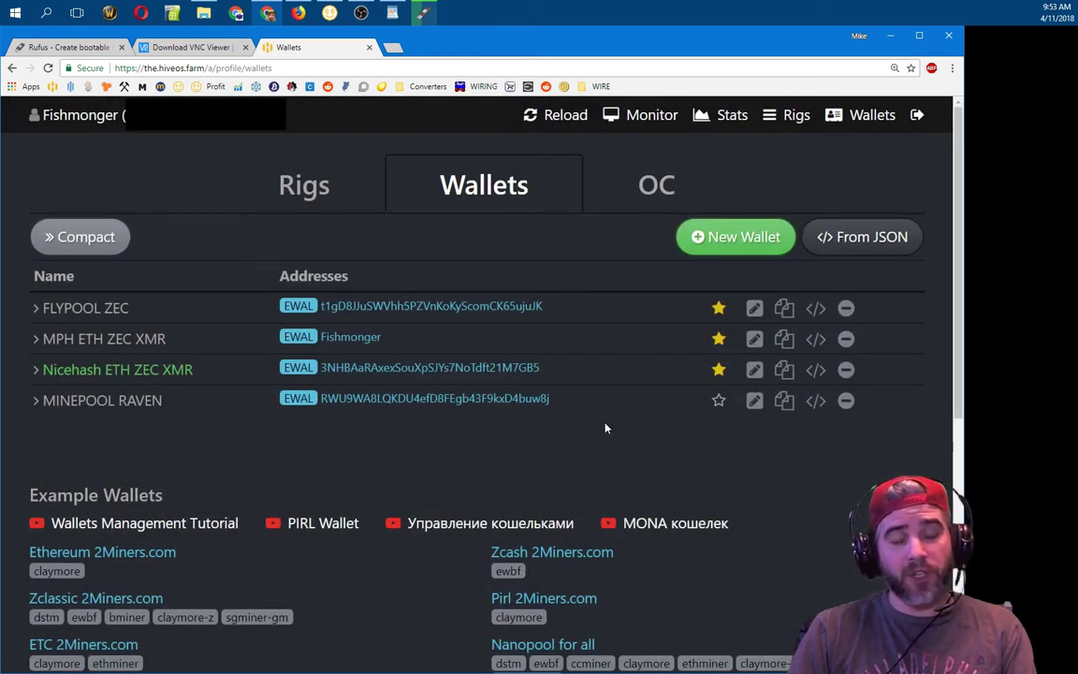
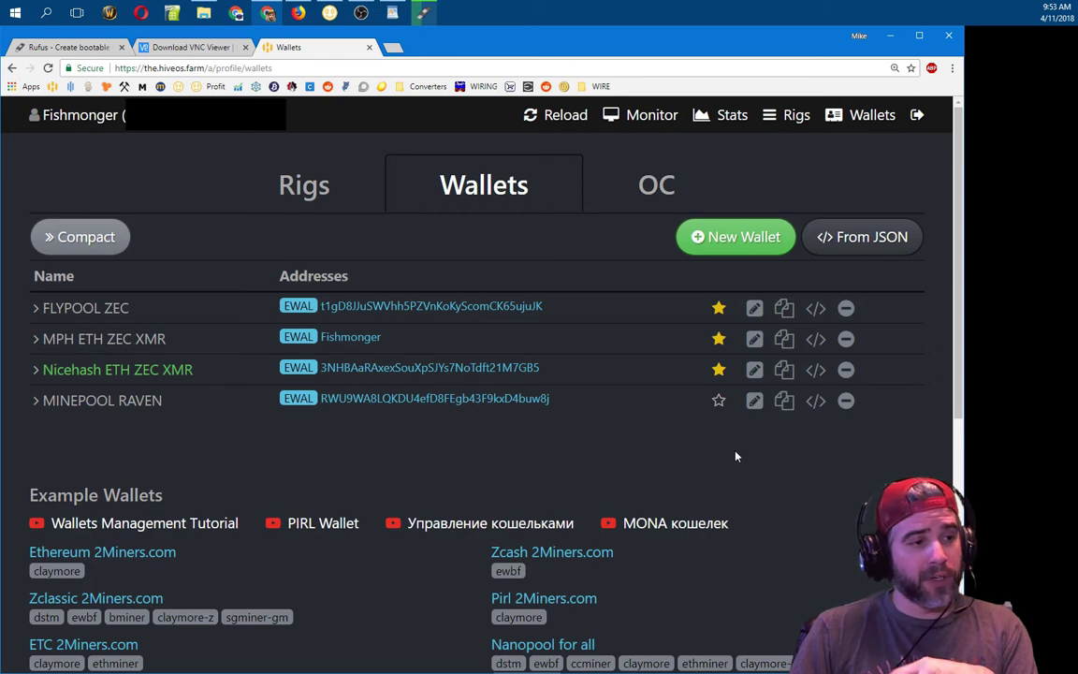
Open the Nicehash ETH ZEC XMR wallet for editing and select its whole name.
left_click(754, 369)
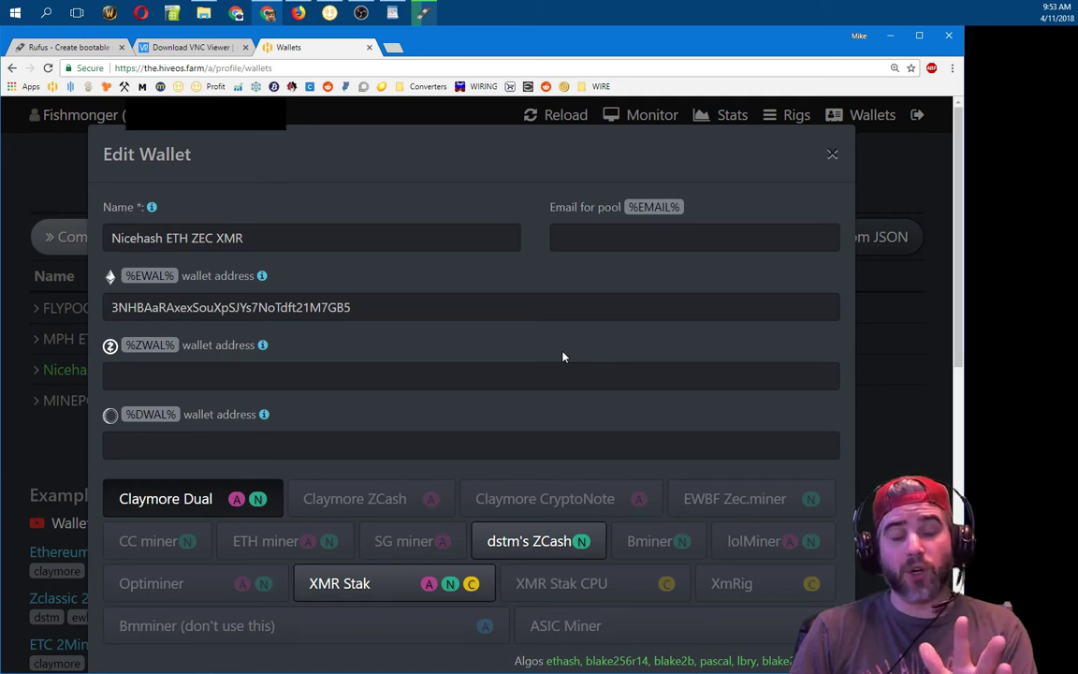
triple_click(300, 240)
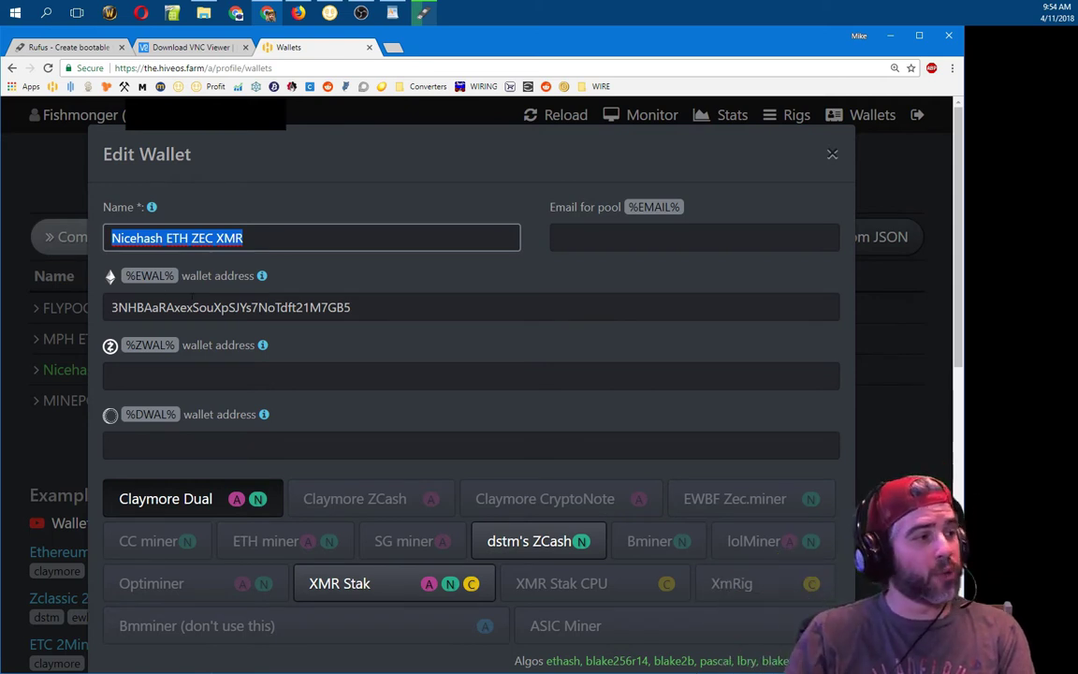
Inspect the wallet's ETH address and the empty ZWAL address field.
left_click_drag(165, 306, 240, 306)
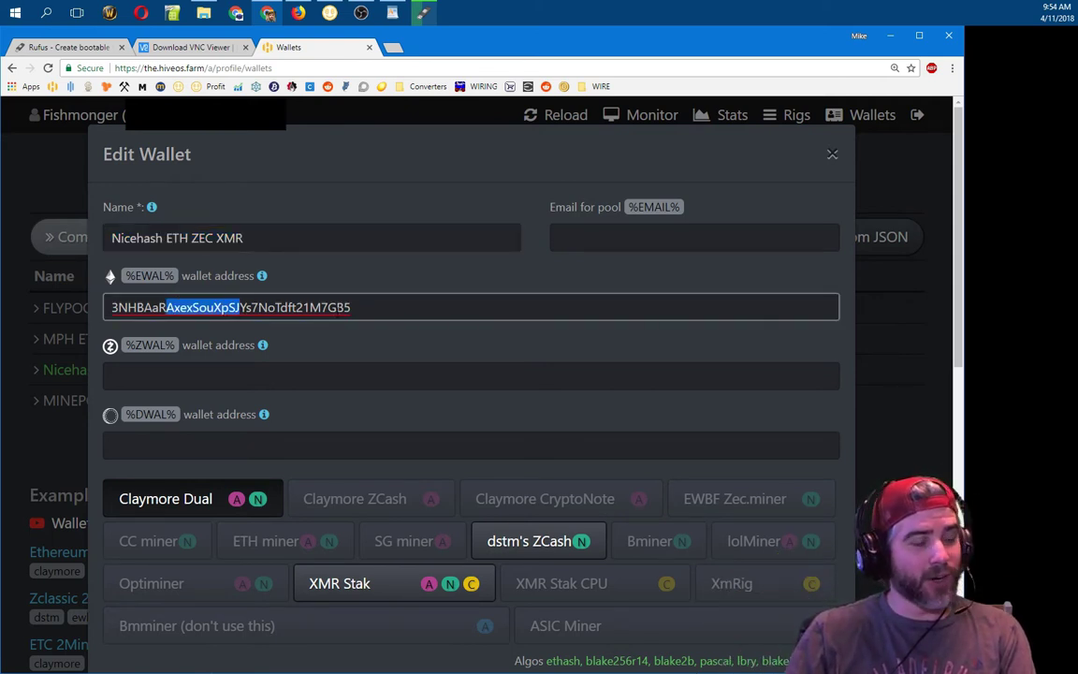
left_click(356, 375)
scroll(380, 236, "down", 2)
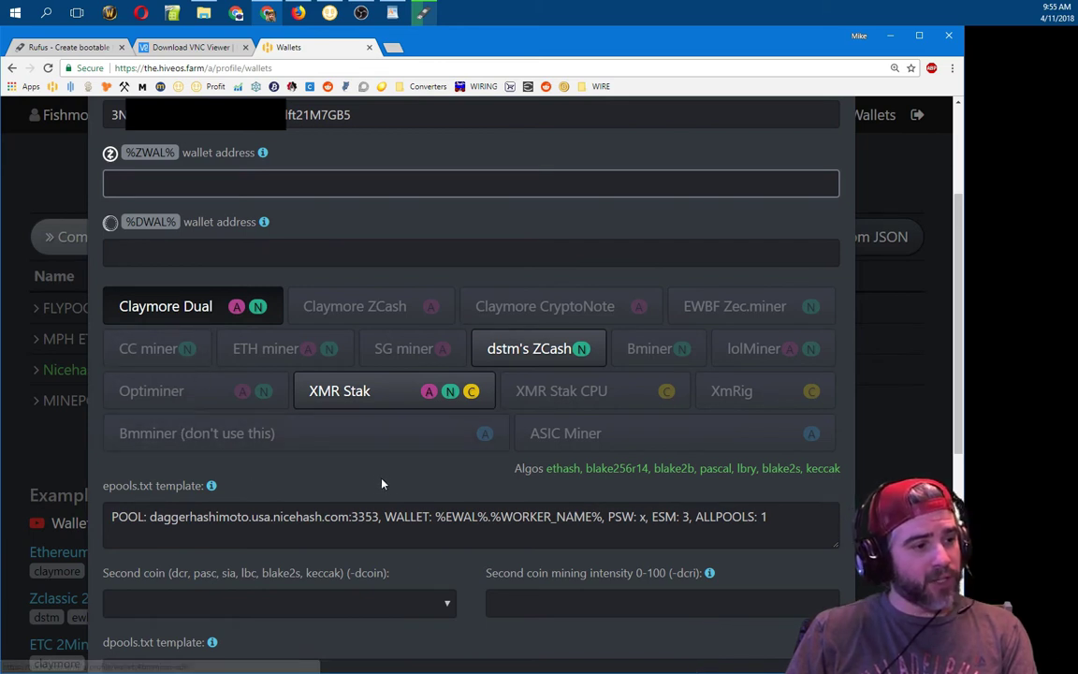
scroll(378, 479, "down", 1)
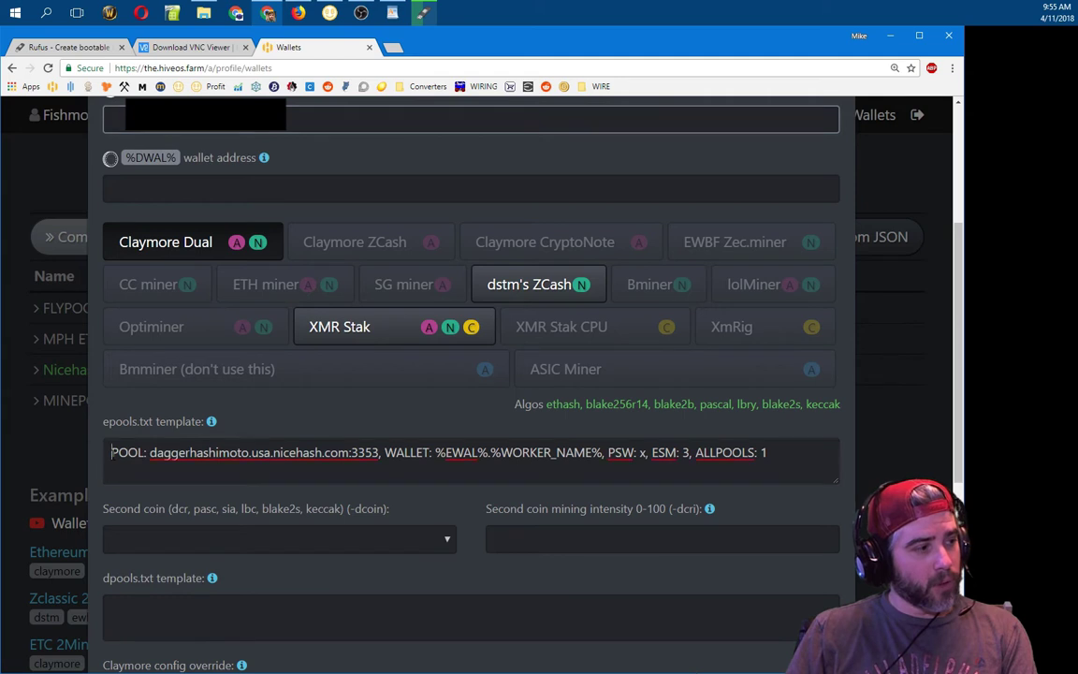
Review the Claymore Dual epools template's POOL, %EWAL% and password parts, then show dstm's ZCash.
left_click_drag(112, 453, 150, 453)
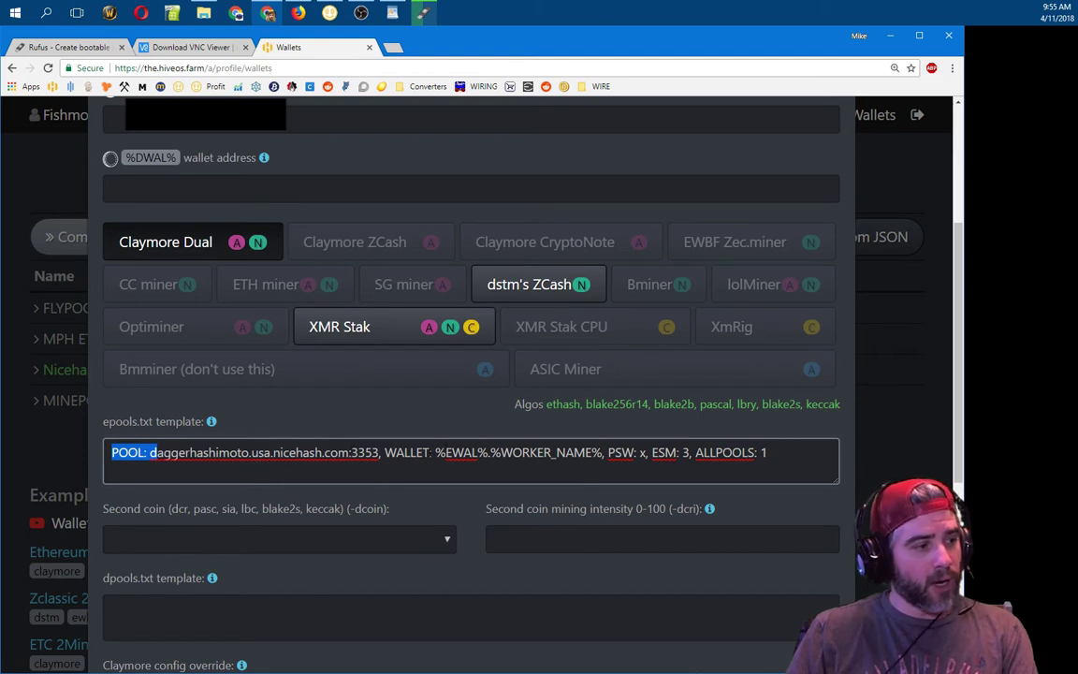
left_click_drag(435, 452, 488, 452)
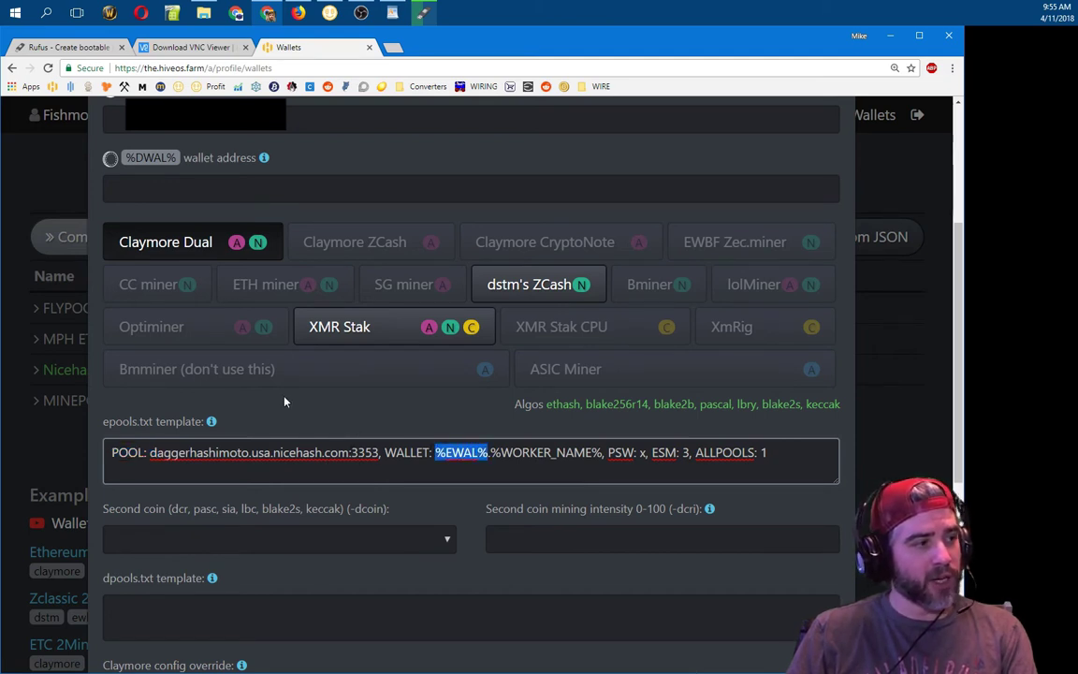
scroll(255, 356, "up", 3)
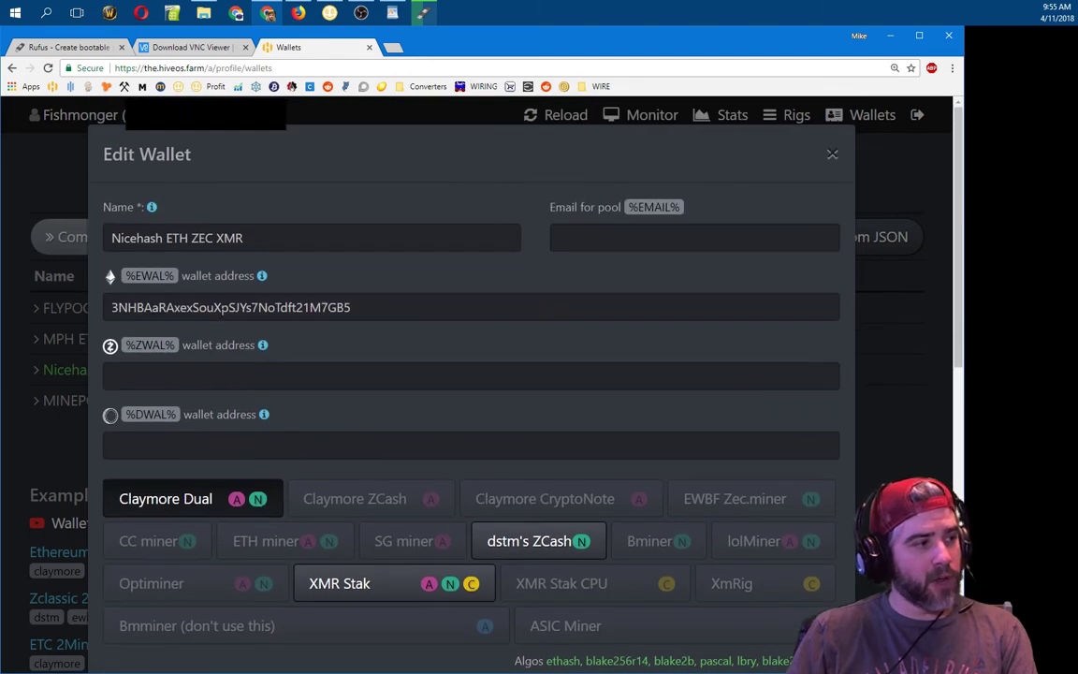
scroll(481, 379, "down", 4)
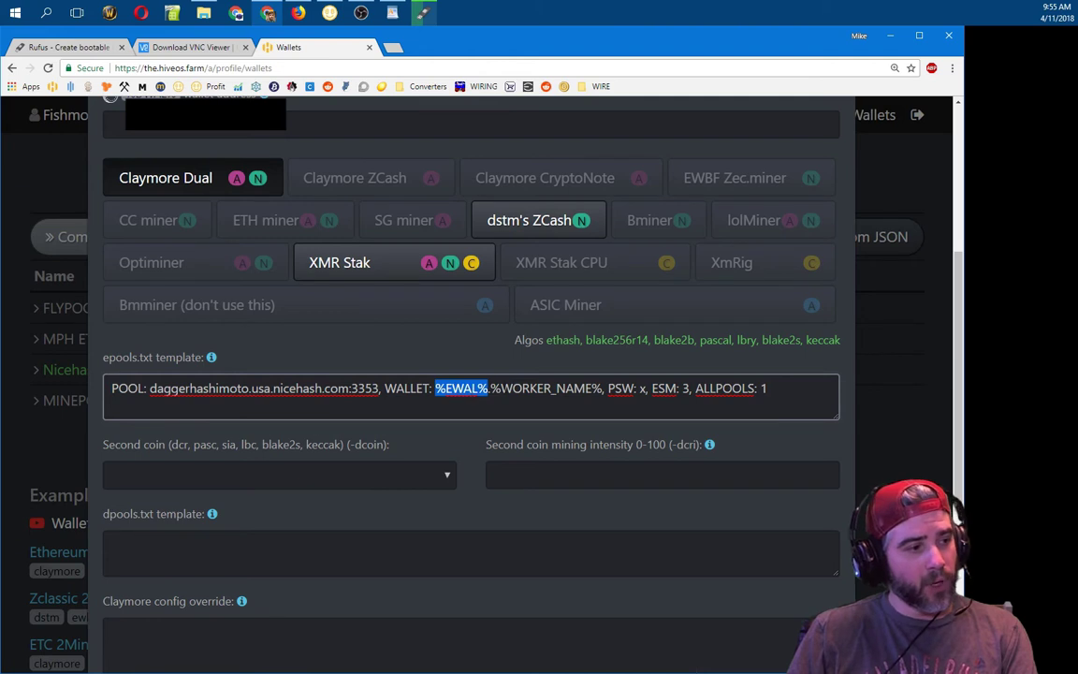
left_click(489, 387)
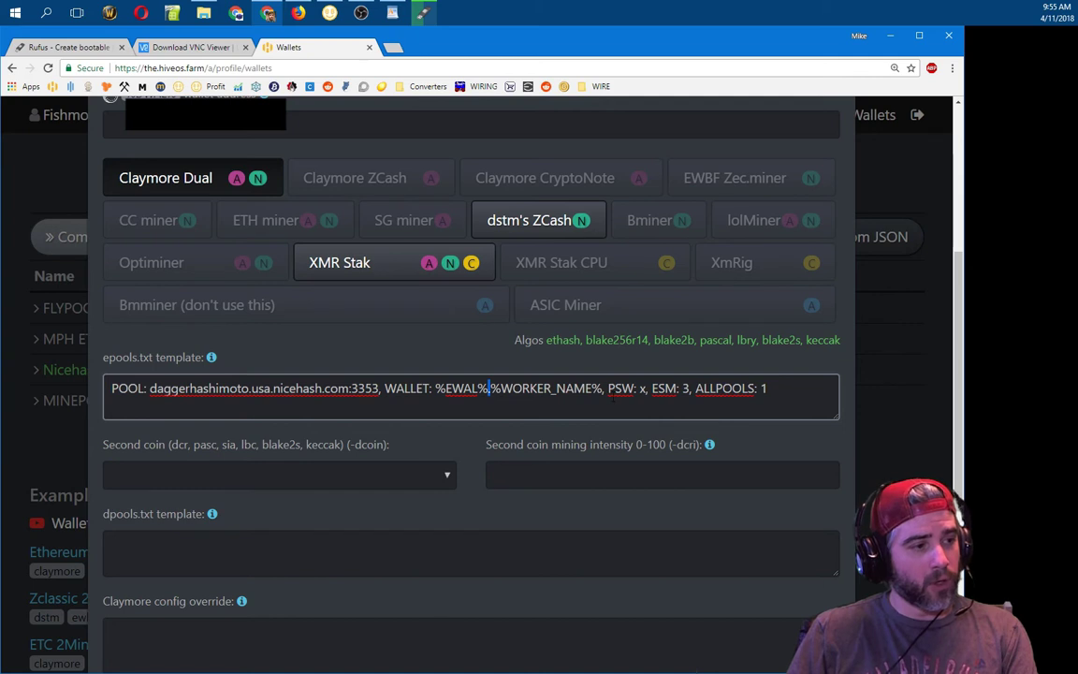
left_click_drag(608, 387, 768, 387)
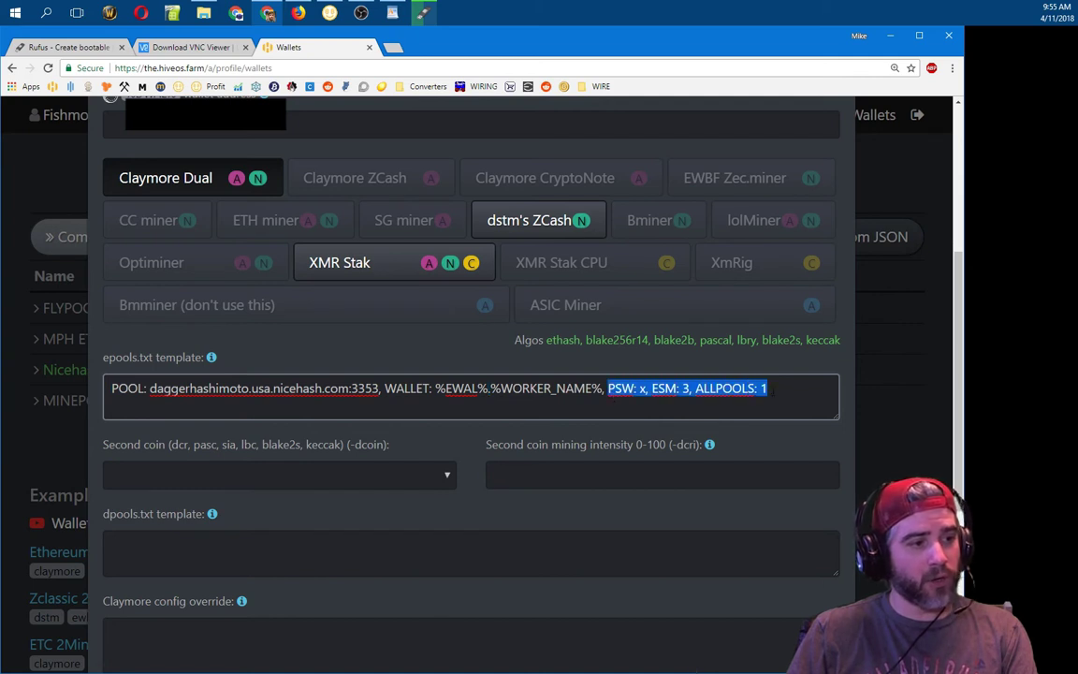
left_click(528, 220)
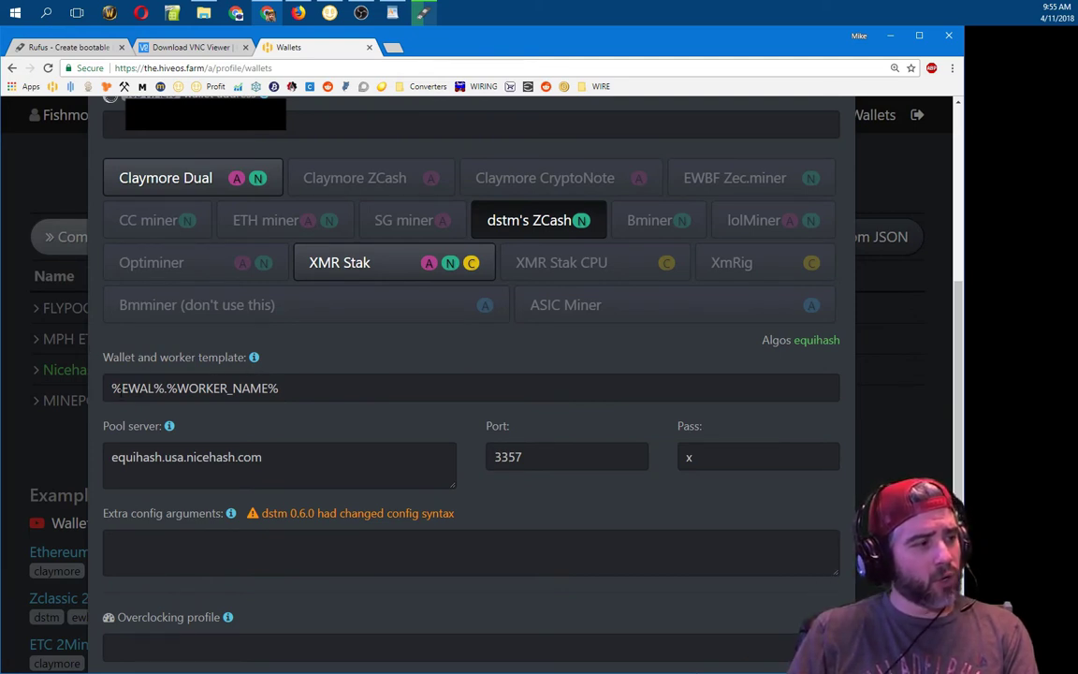
Review dstm's ZCash wallet and worker template %EWAL%.%WORKER_NAME%.
left_click(122, 388)
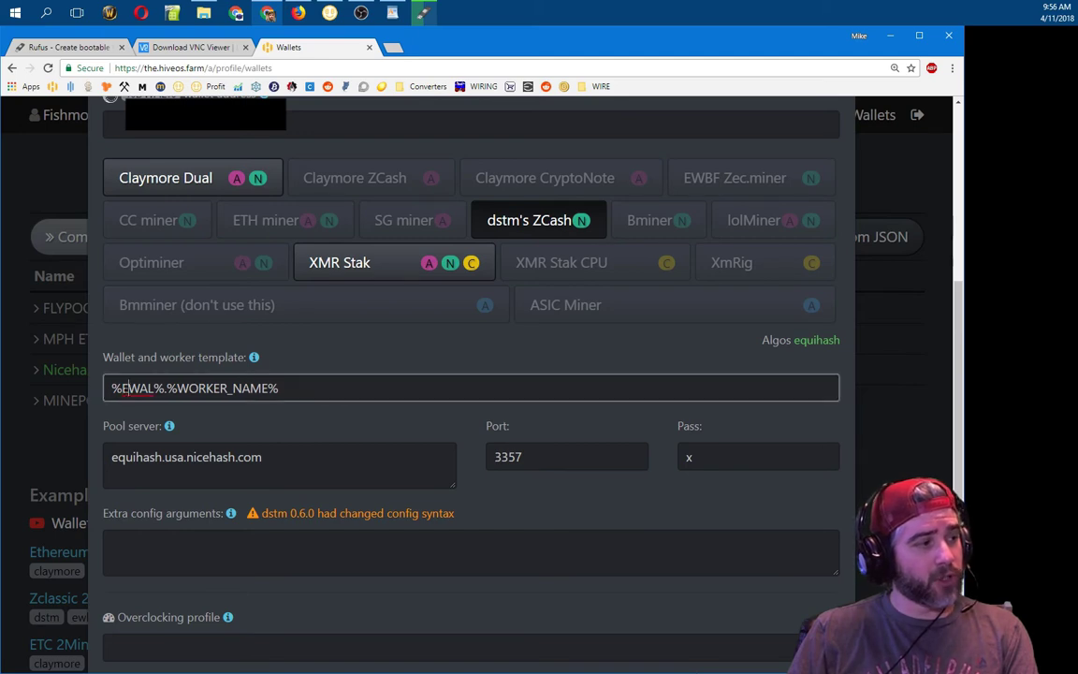
scroll(293, 437, "up", 4)
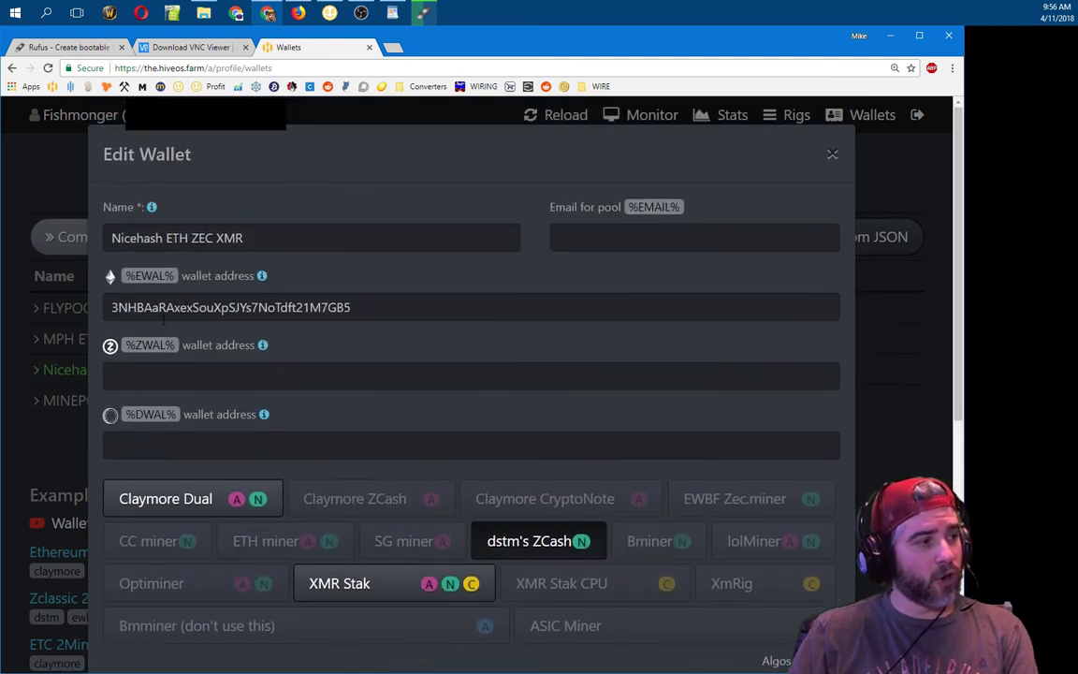
scroll(215, 407, "down", 5)
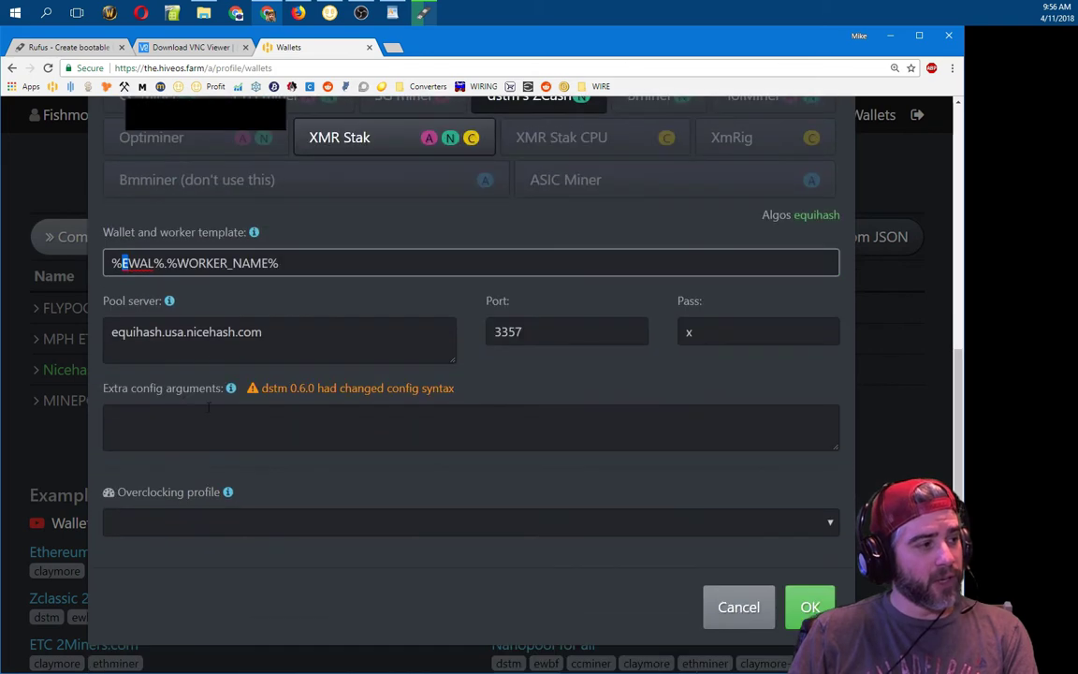
scroll(220, 265, "up", 1)
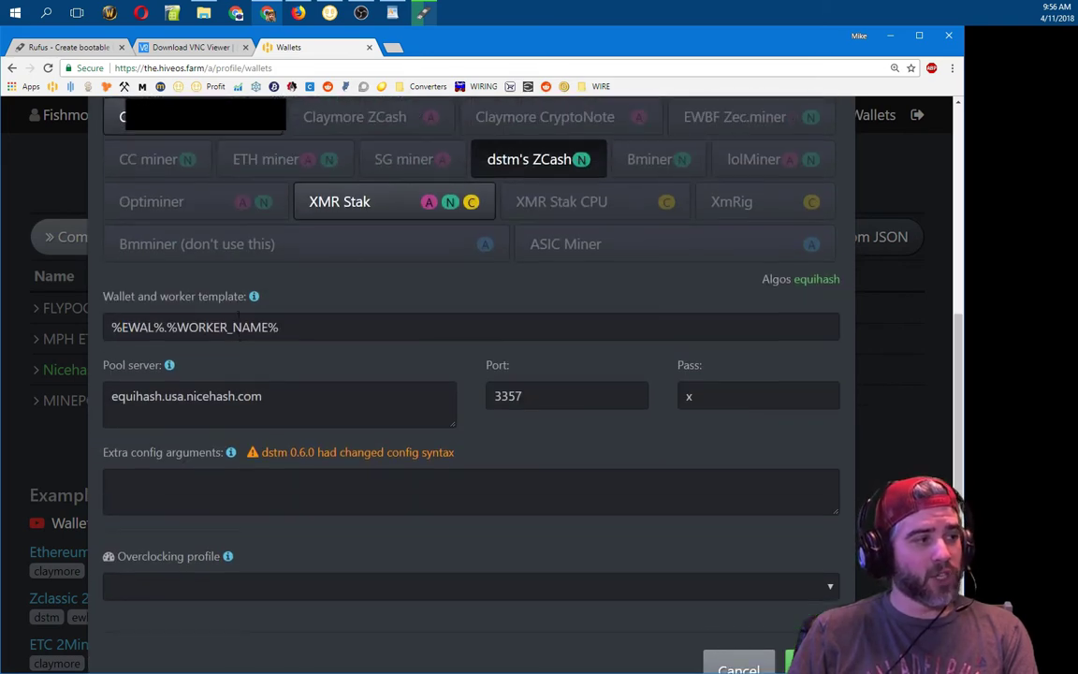
scroll(299, 351, "up", 2)
scroll(299, 351, "down", 2)
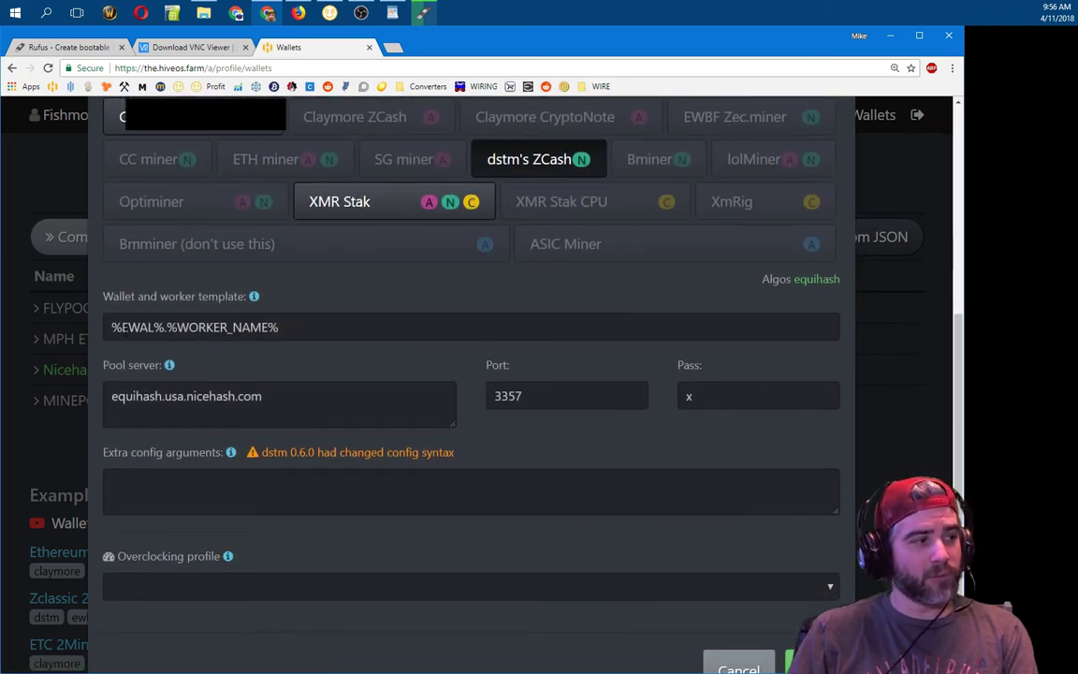
left_click(122, 327)
scroll(309, 365, "up", 5)
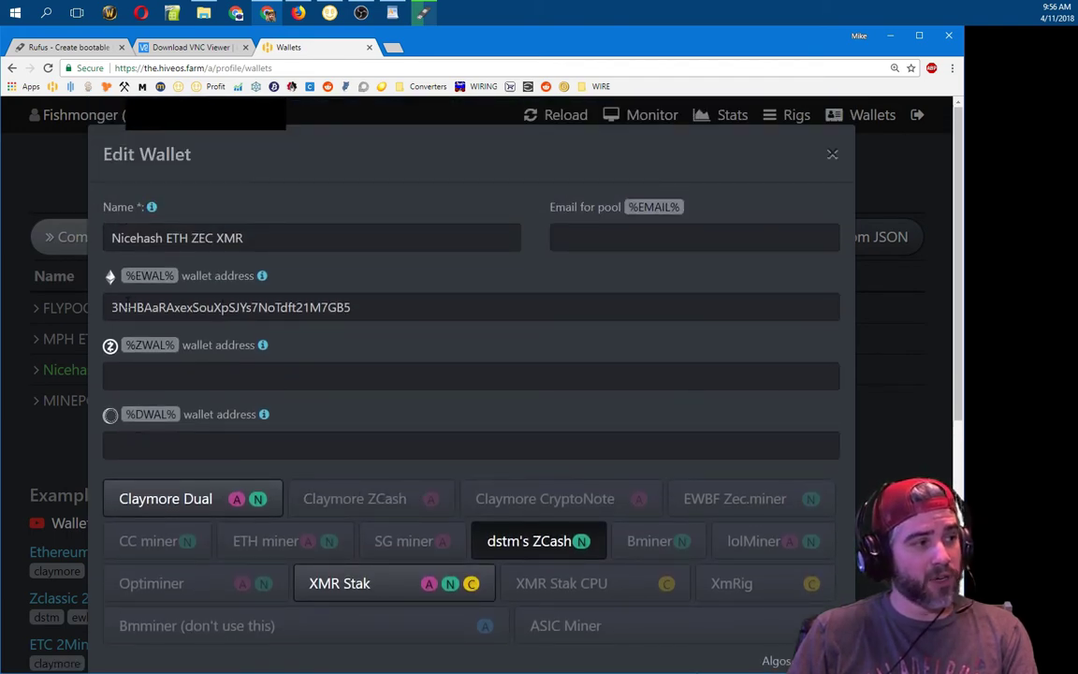
scroll(275, 344, "down", 5)
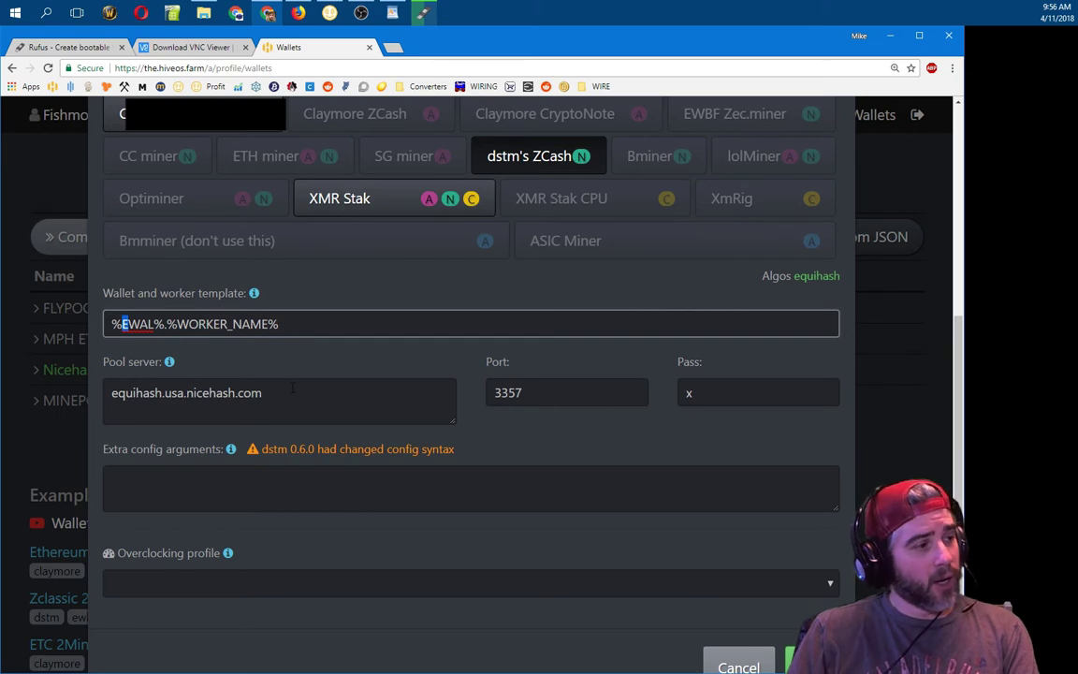
scroll(276, 380, "up", 5)
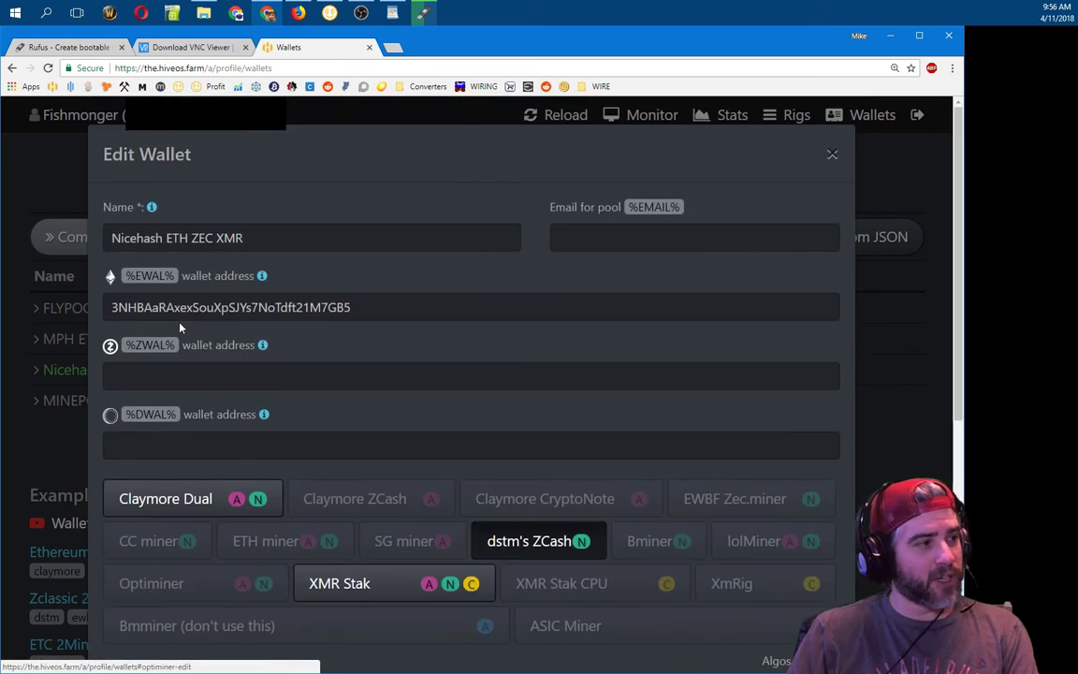
scroll(201, 436, "down", 6)
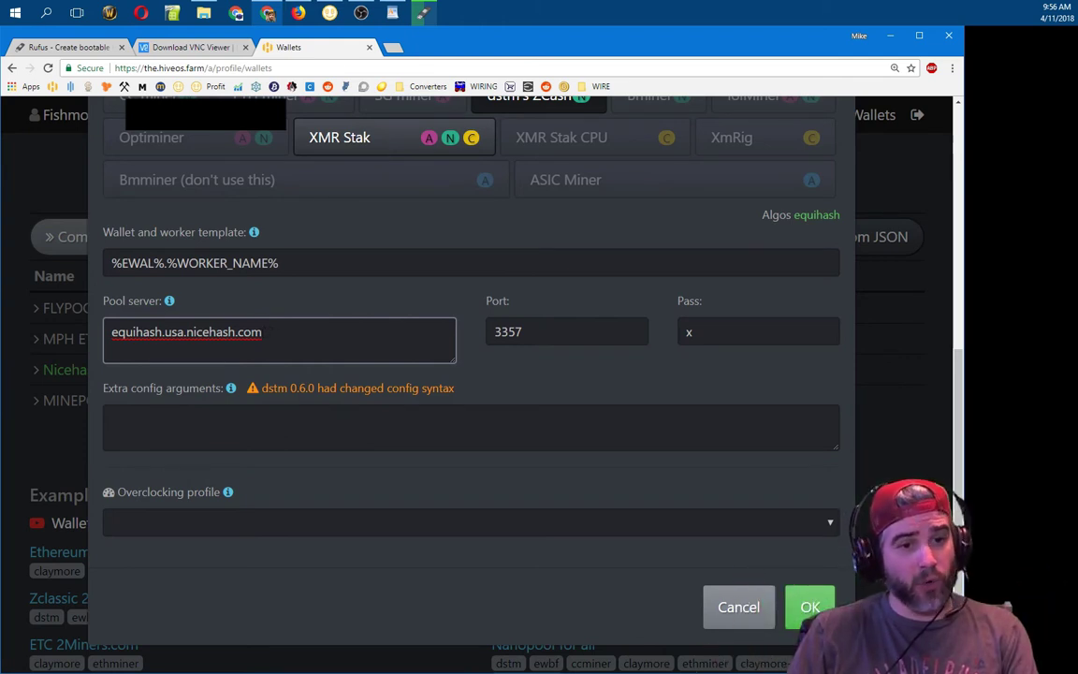
Check the pool server equihash.usa.nicehash.com, port 3357 and pass x.
left_click_drag(264, 332, 87, 347)
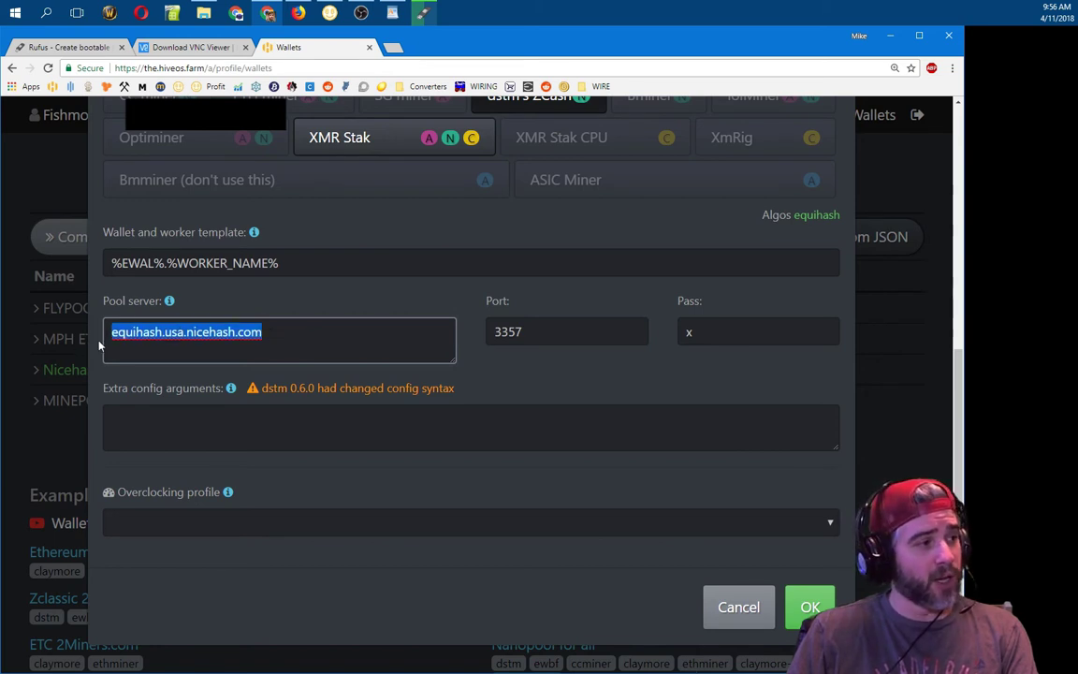
key("Tab")
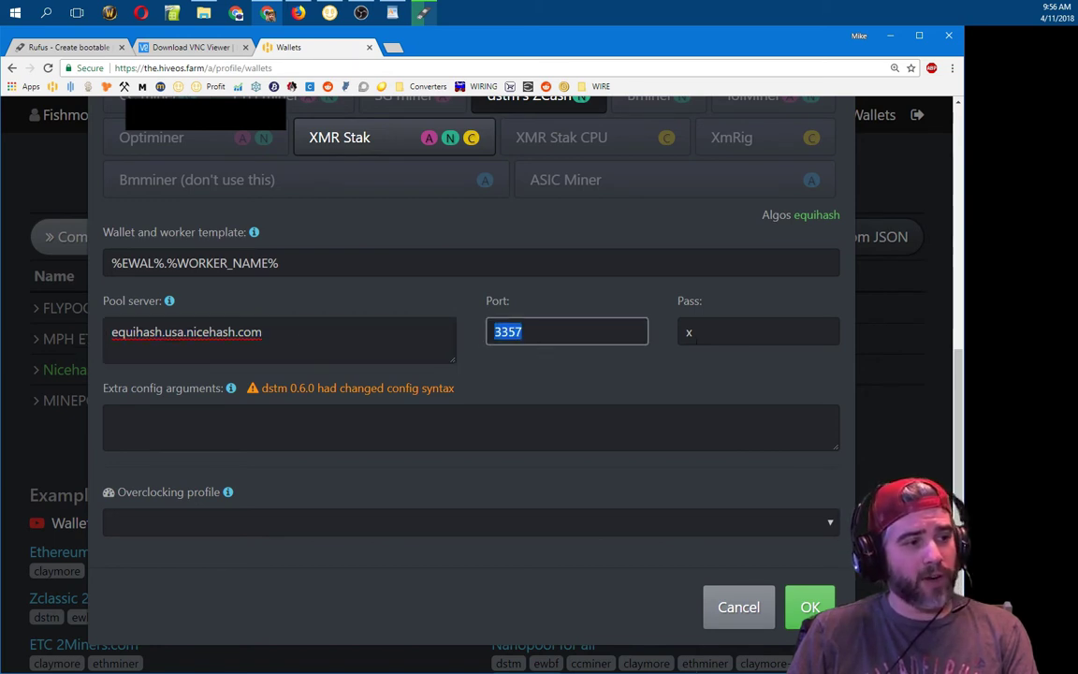
key("Tab")
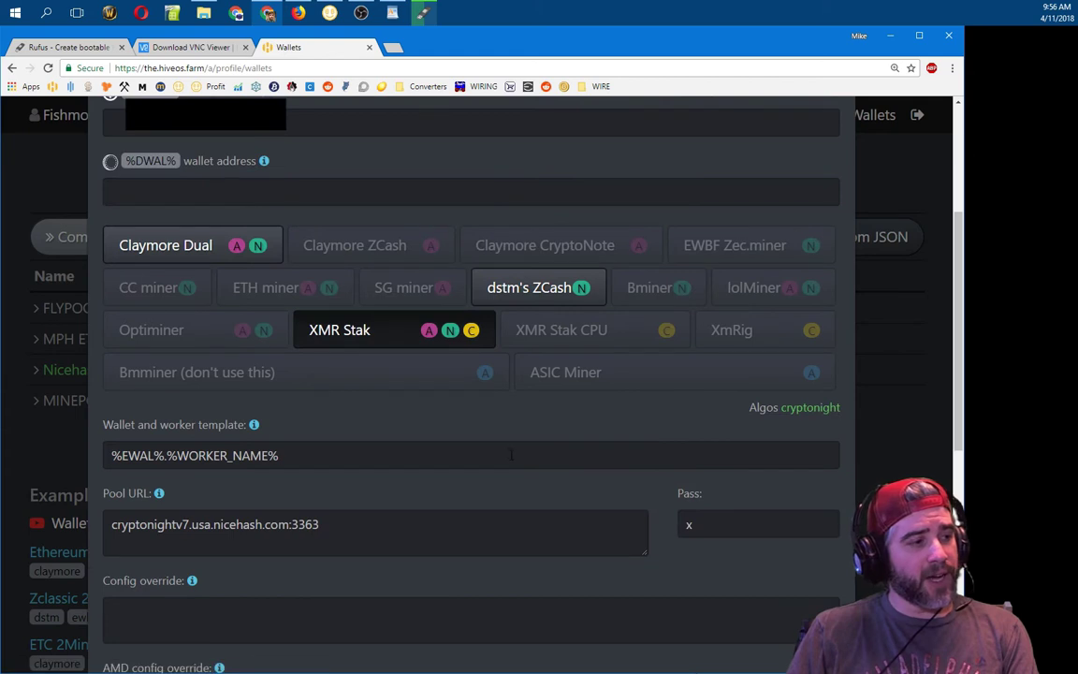
Review the Nicehash XMR Stak template, pool URL and pass fields, then scroll back to the top.
scroll(433, 438, "down", 2)
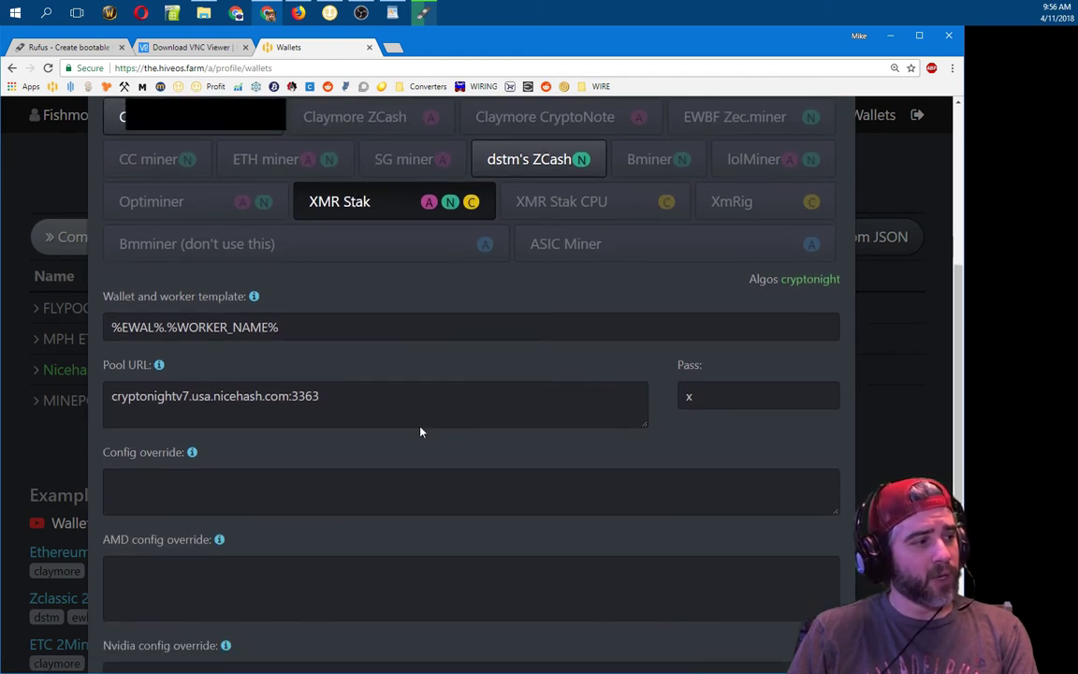
left_click_drag(296, 330, 117, 341)
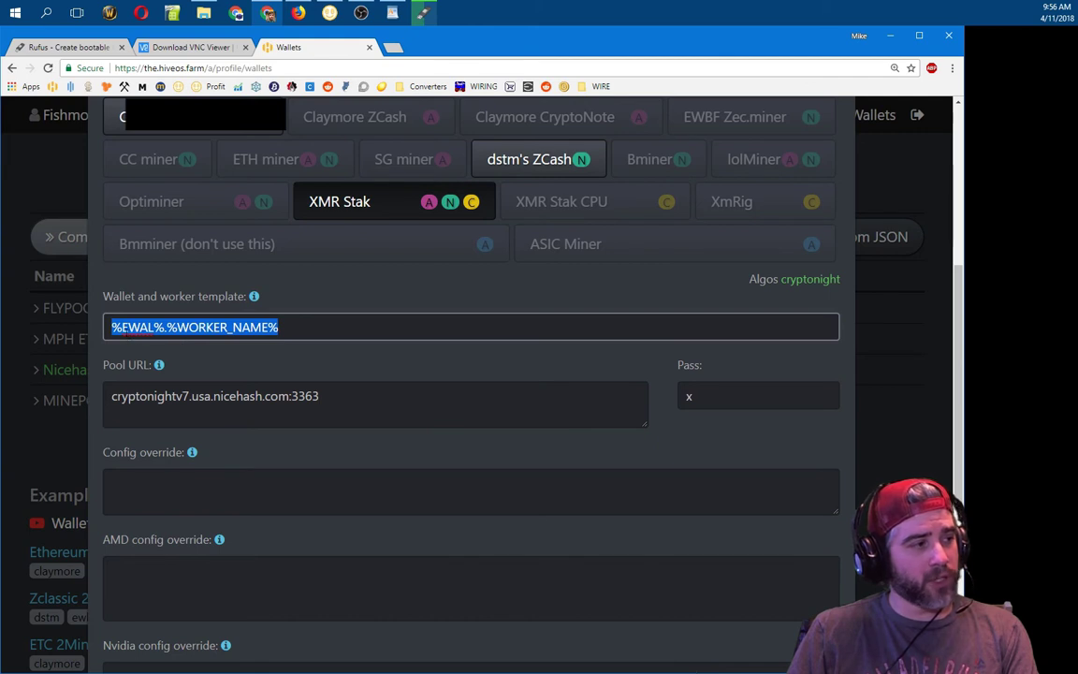
left_click(123, 327)
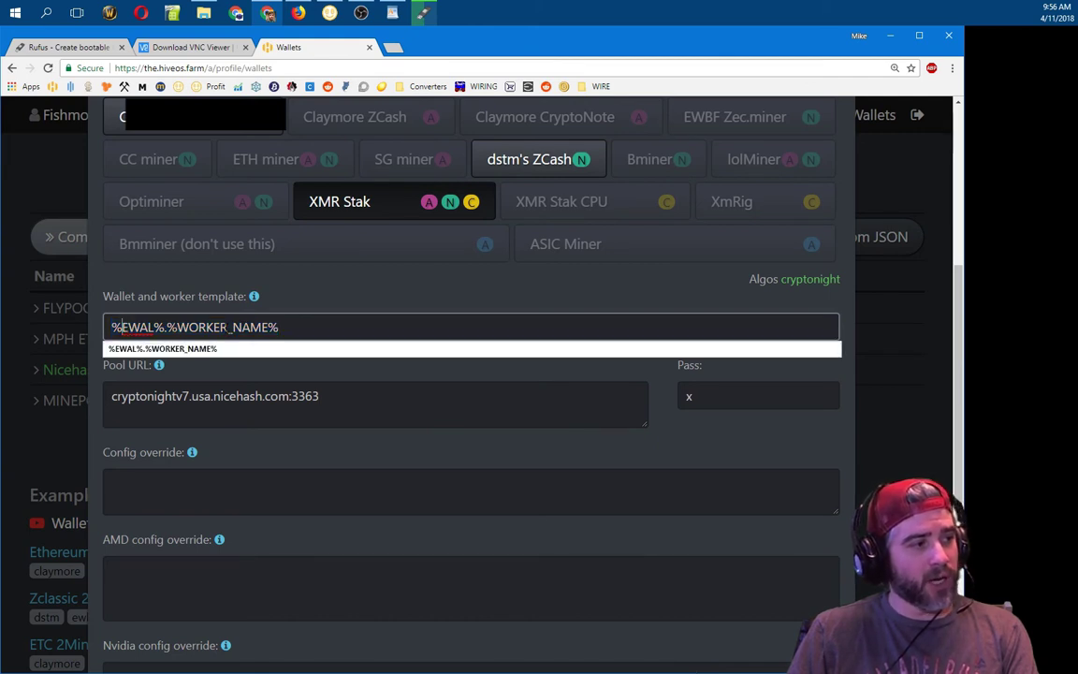
key("Tab")
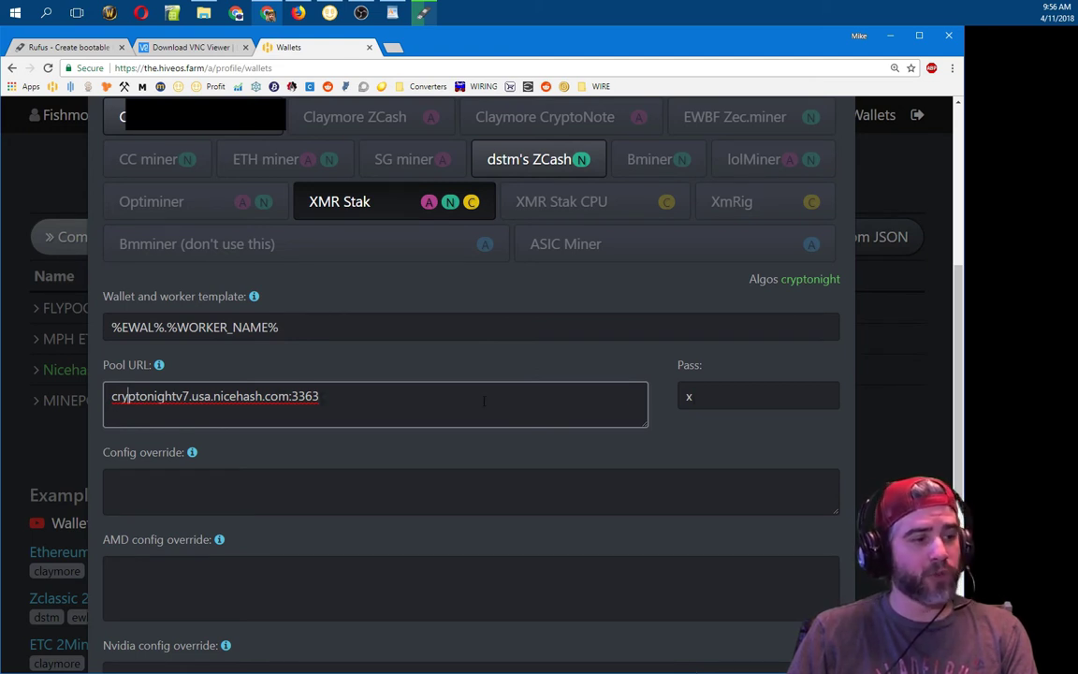
key("Tab")
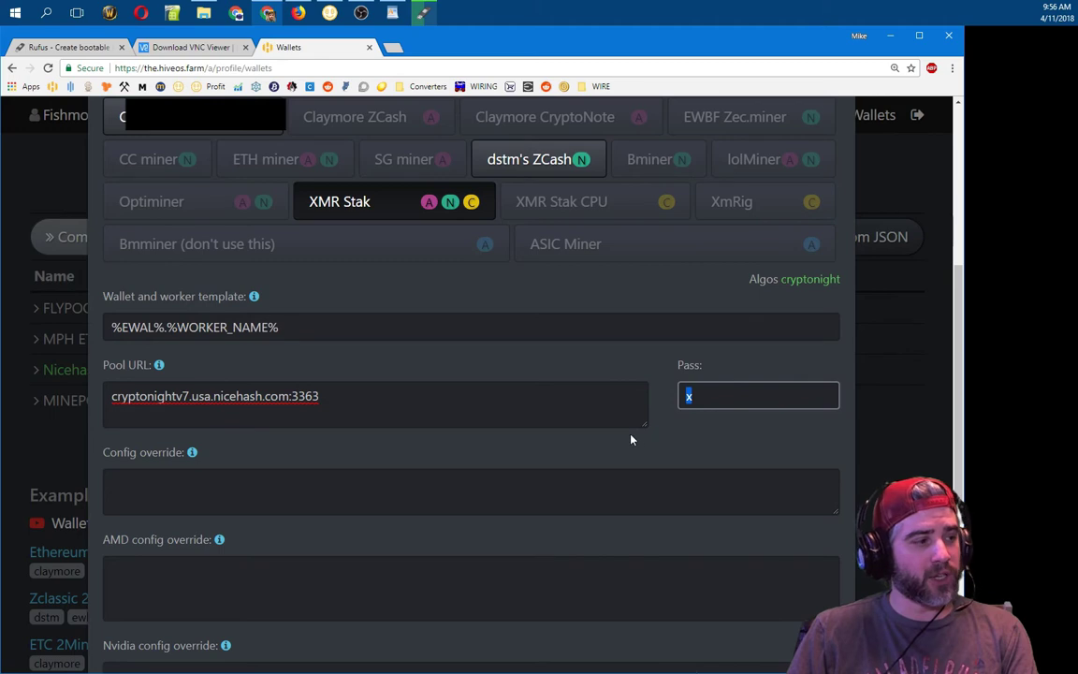
scroll(627, 445, "down", 3)
scroll(624, 451, "up", 2)
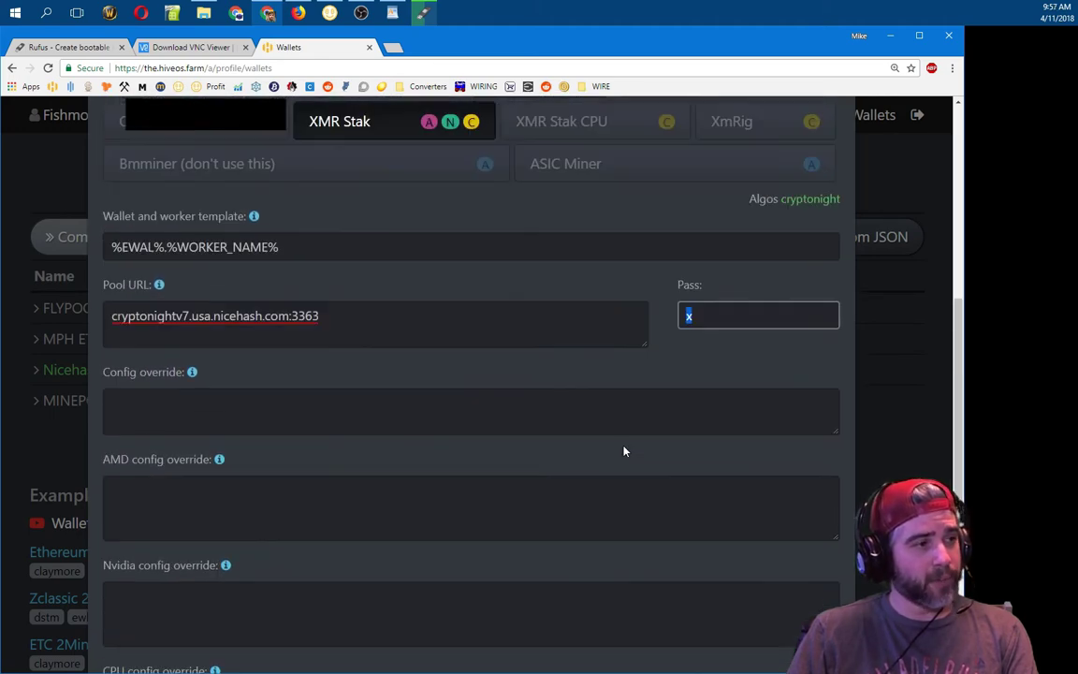
scroll(624, 451, "up", 3)
scroll(562, 468, "up", 2)
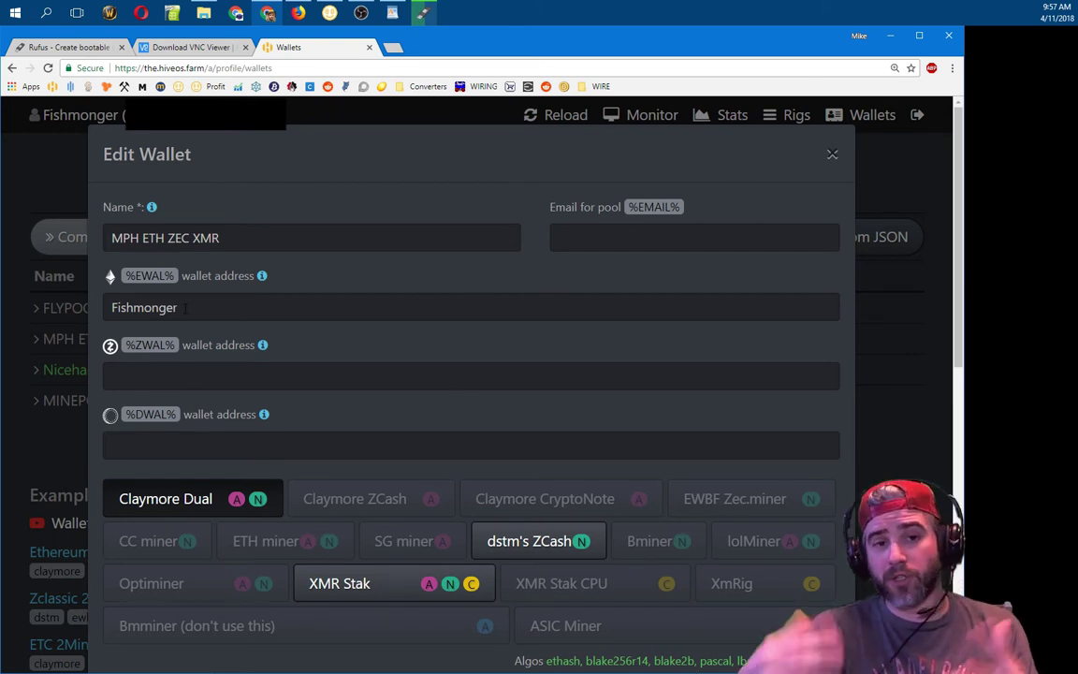
Point out the pool address, port, password and ESM parts of the MPH Claymore Dual template.
scroll(215, 178, "down", 3)
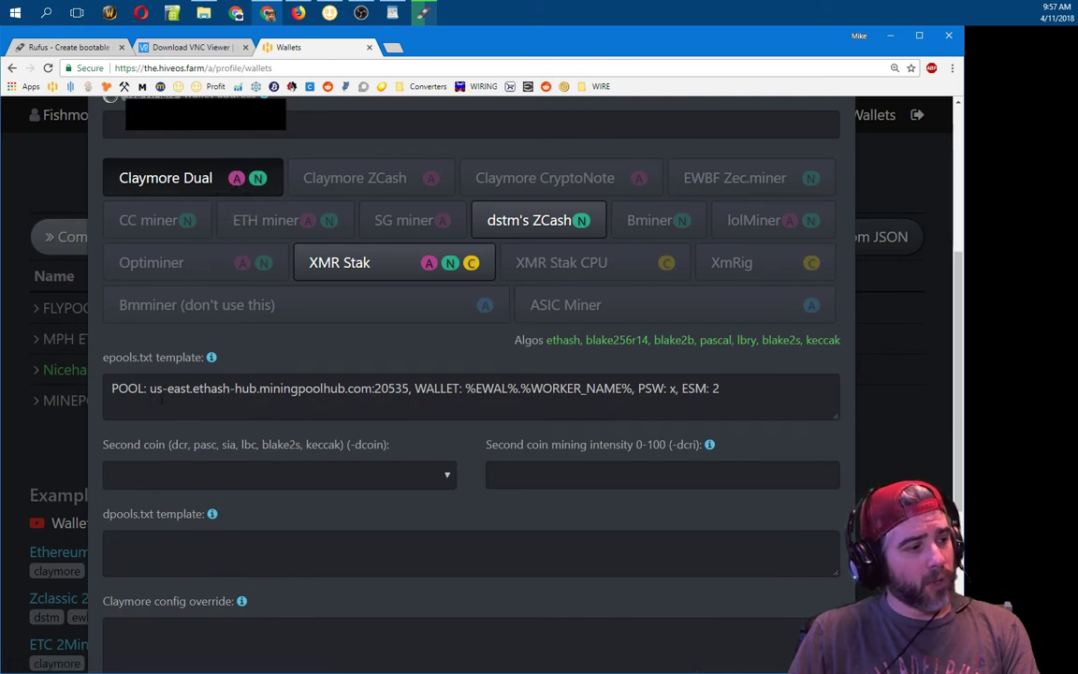
left_click_drag(111, 393, 409, 389)
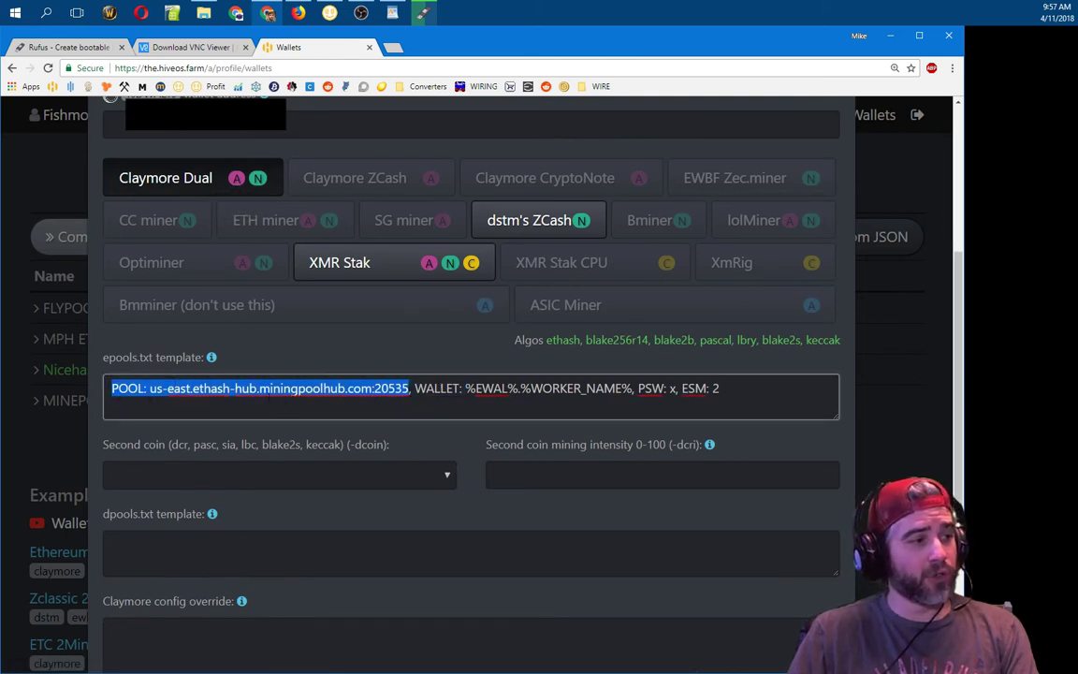
left_click(267, 391)
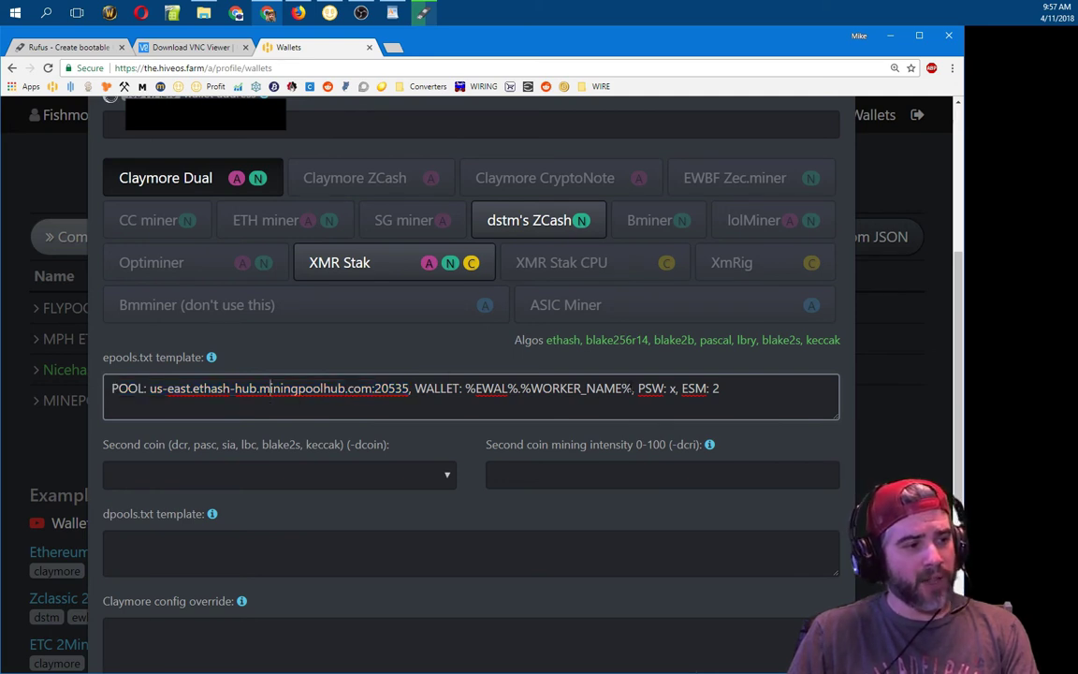
left_click_drag(638, 388, 747, 387)
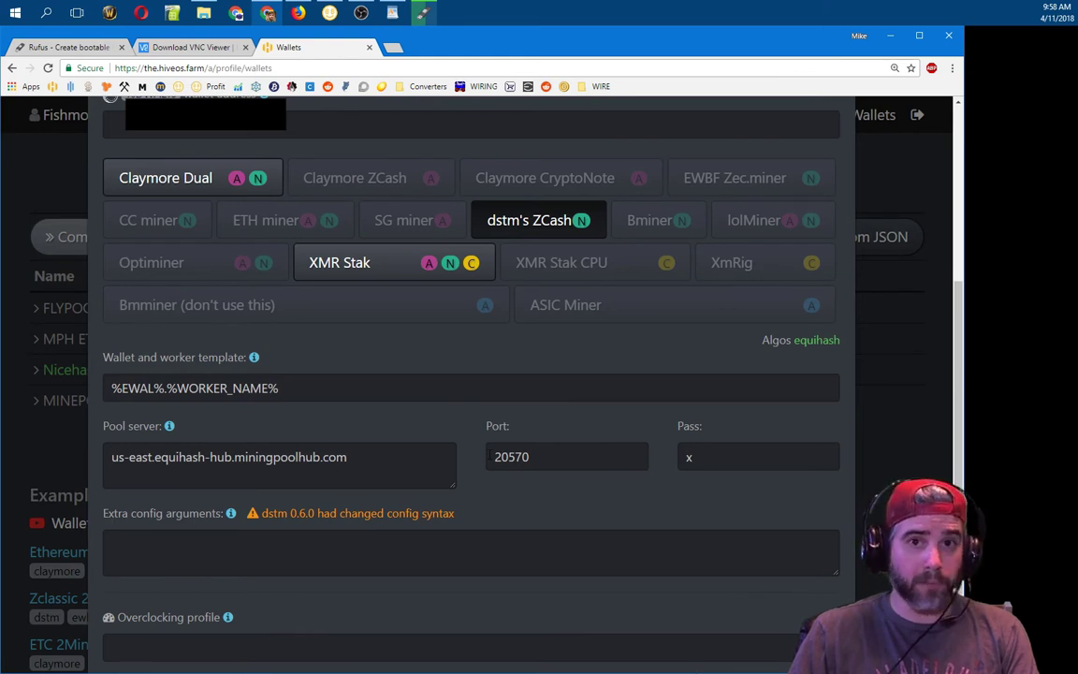
Check the MPH wallet's XMR Stak cryptonight pool settings and save the wallet.
left_click(356, 263)
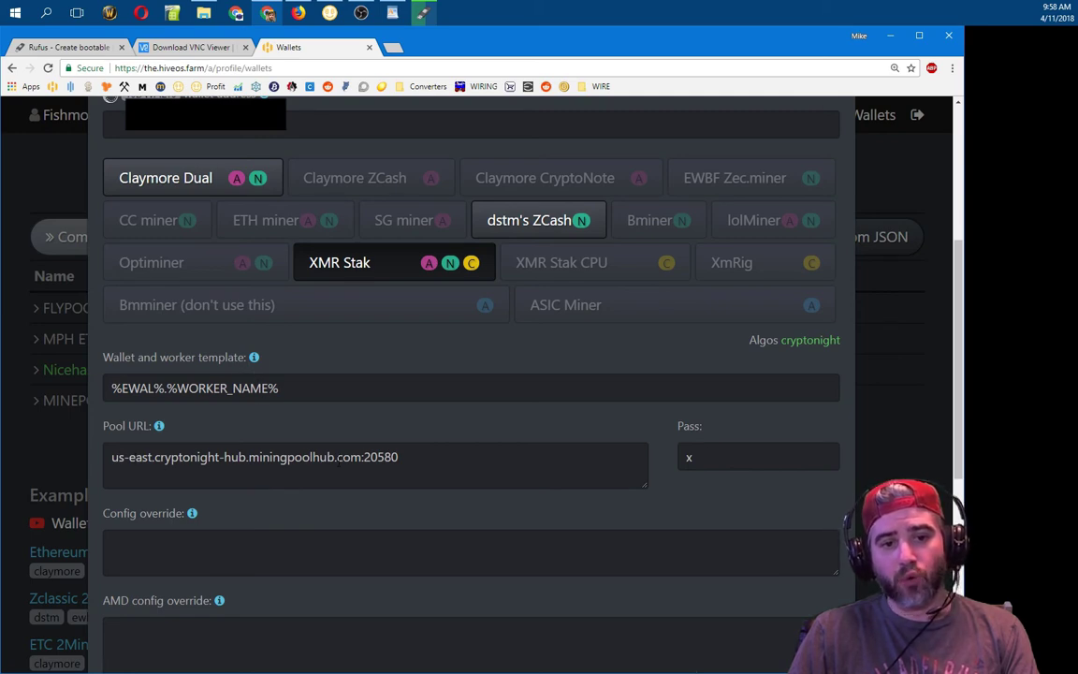
key("Return")
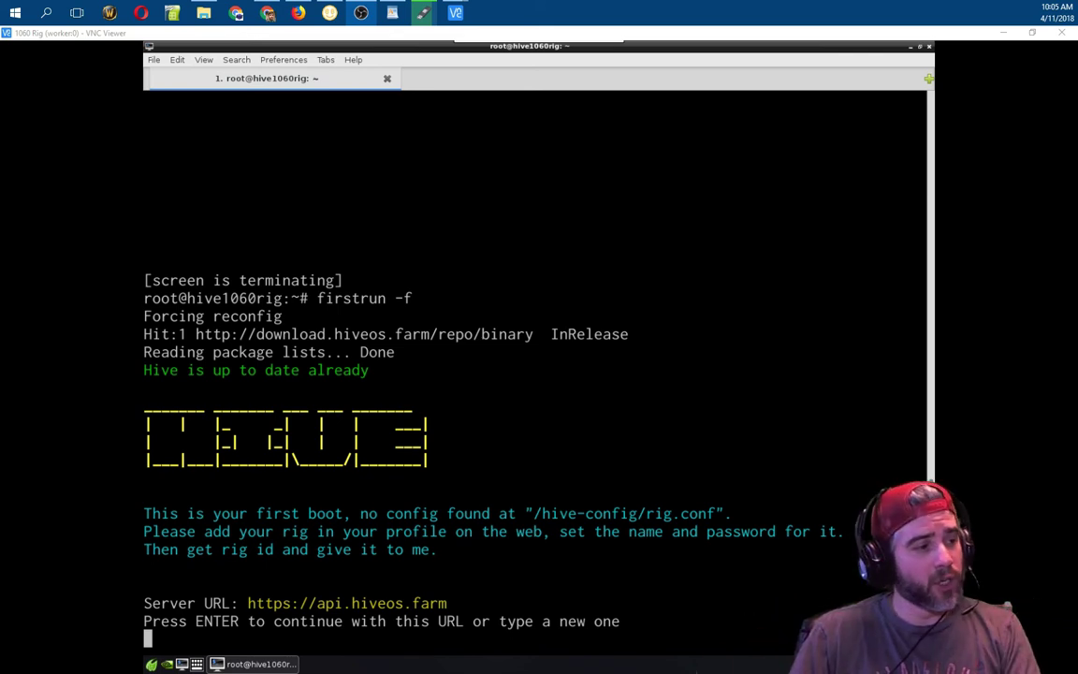
left_click(514, 474)
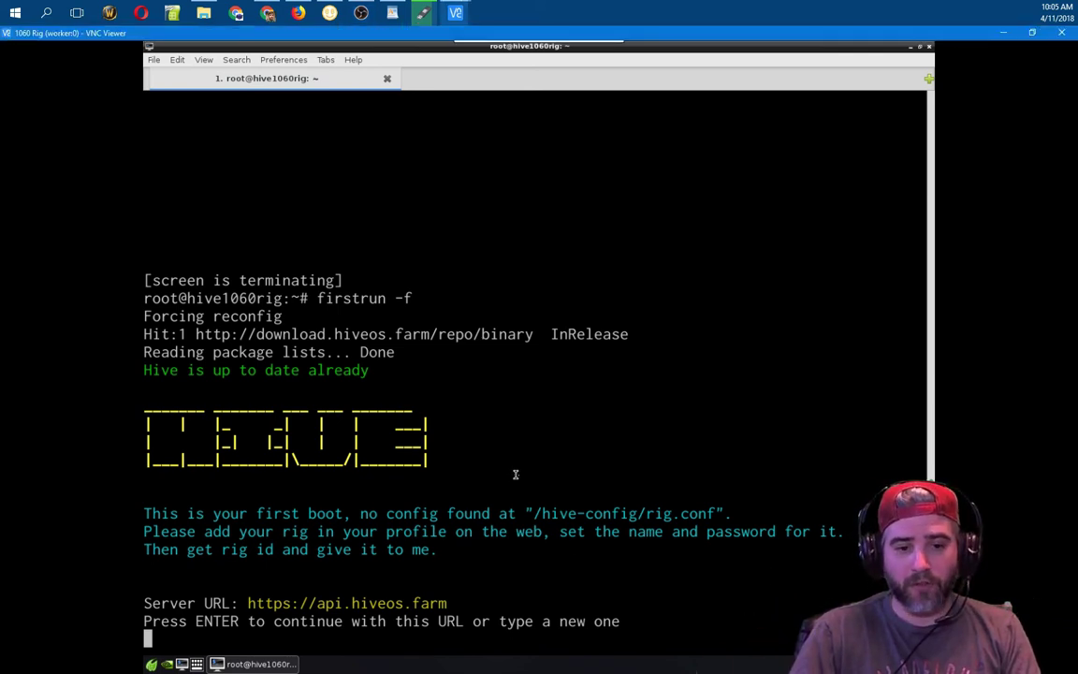
key("Return")
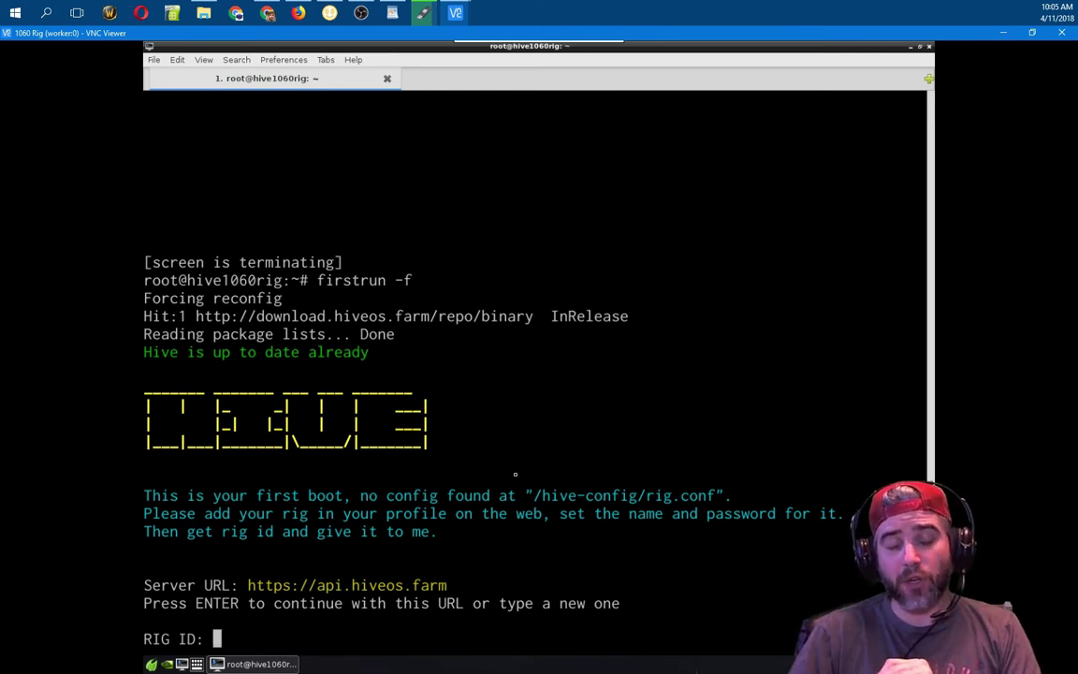
key("alt+Tab")
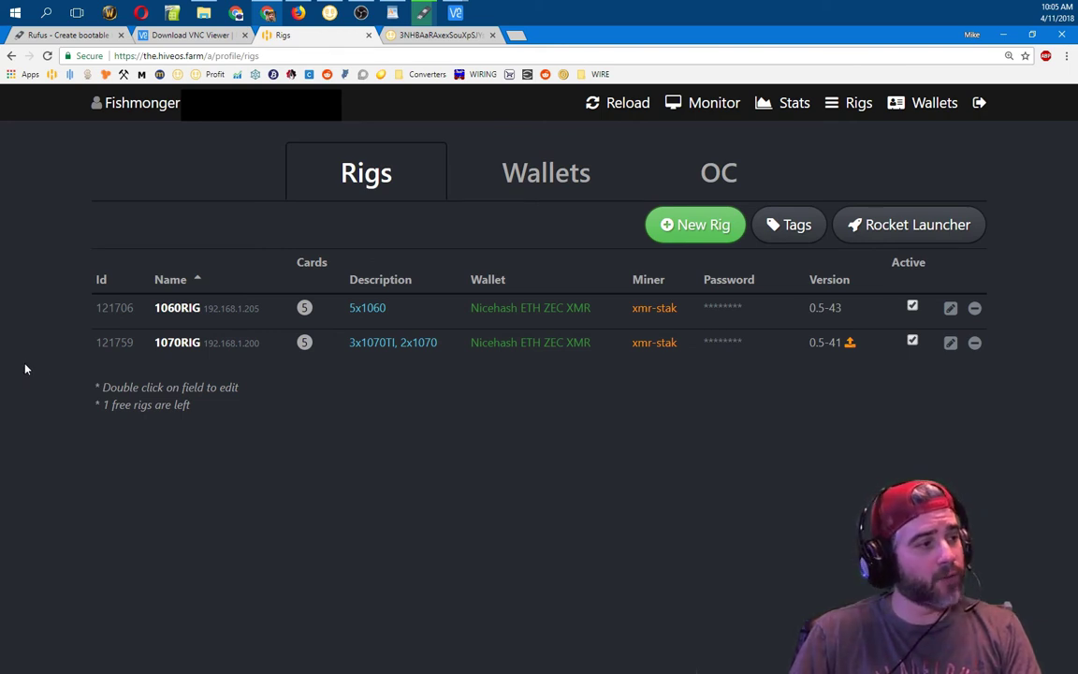
Mark 1060RIG's Id 121706 on the Rigs page and switch to VNC Viewer.
left_click_drag(96, 308, 135, 308)
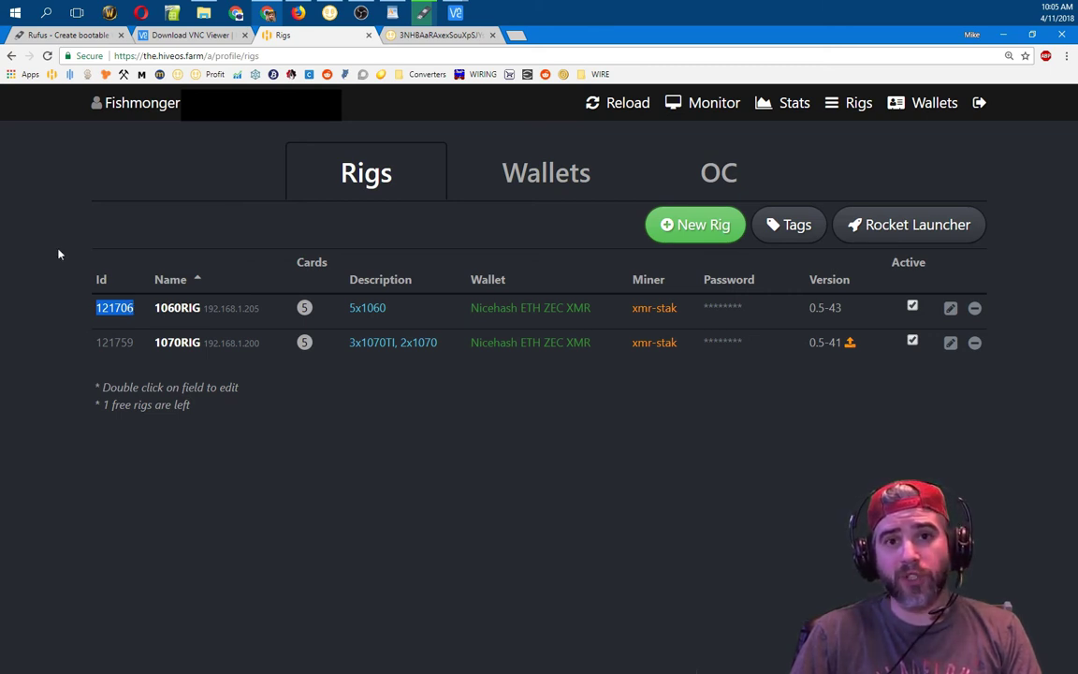
left_click(455, 12)
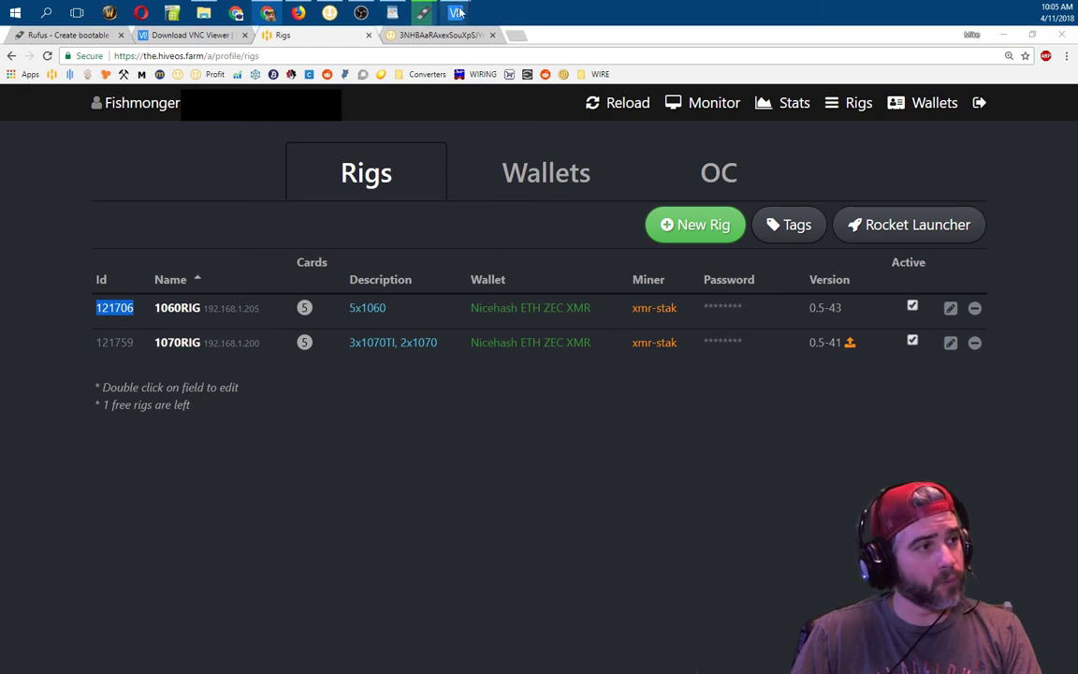
Enter rig Id 121706 in the 1060 rig's terminal.
left_click(482, 91)
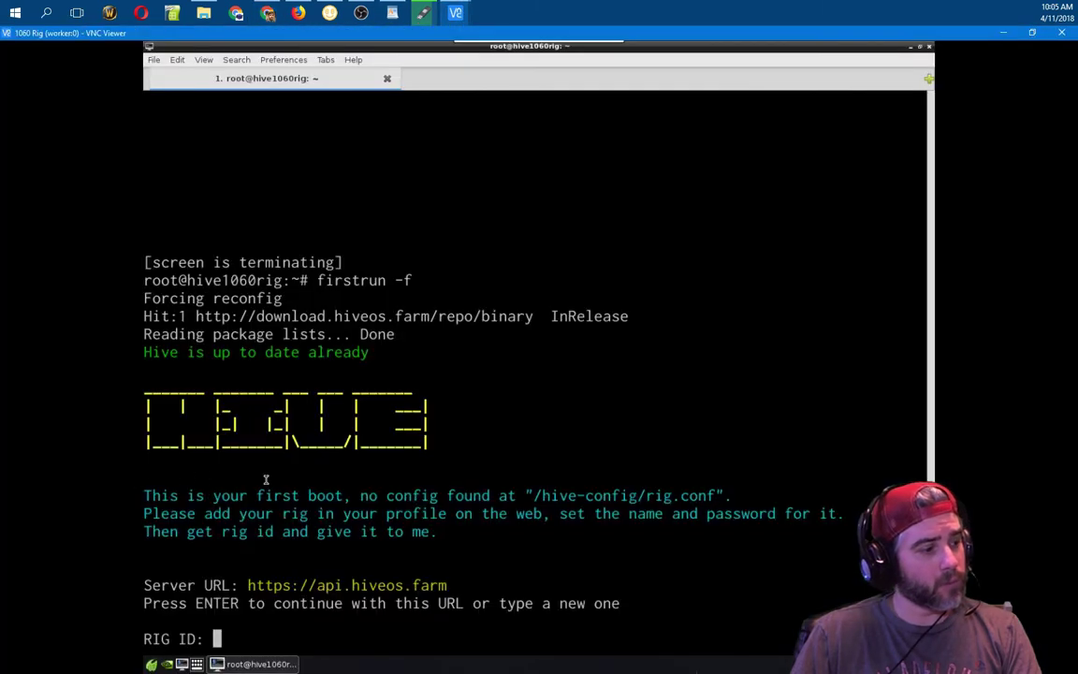
type("121706")
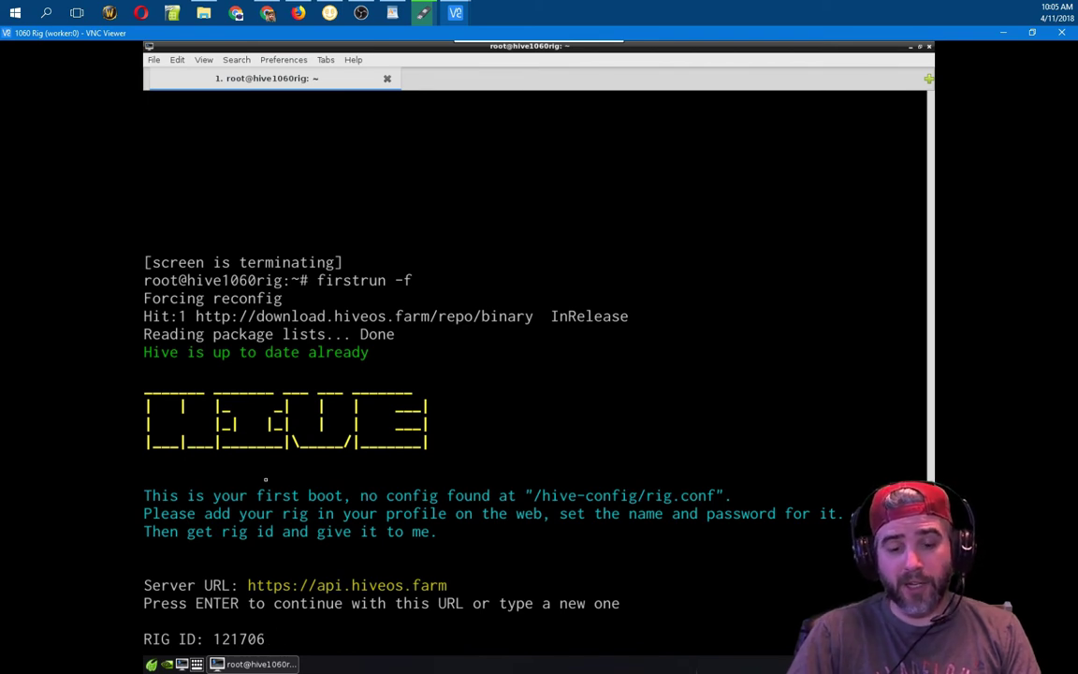
key("Return")
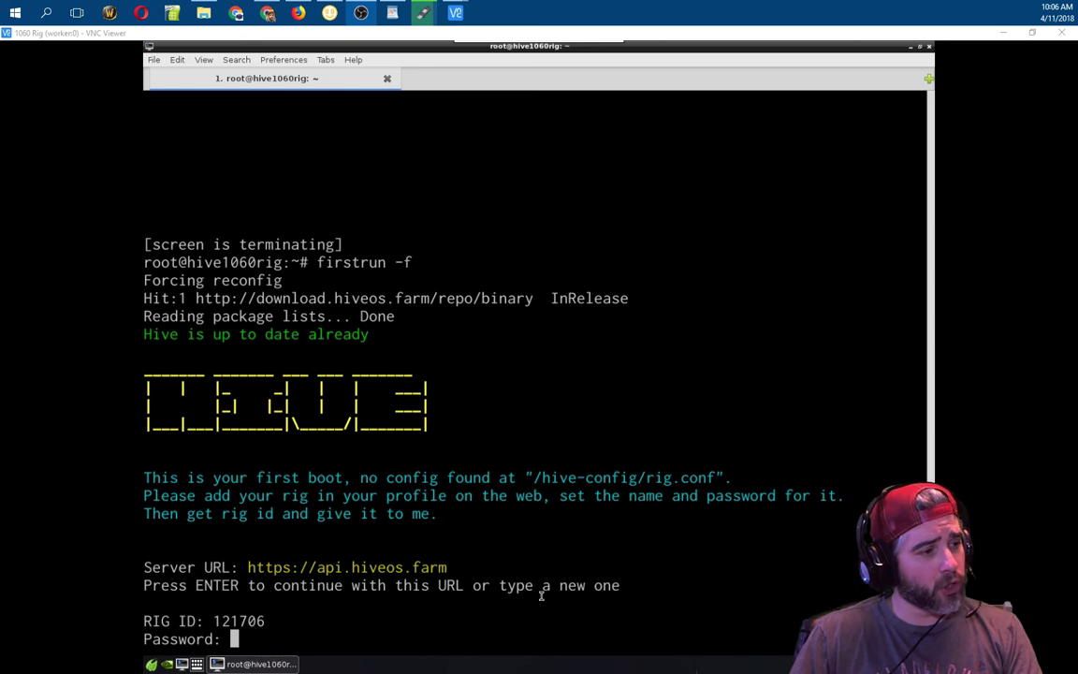
Enter the rig password to finish linking the rig.
left_click(529, 565)
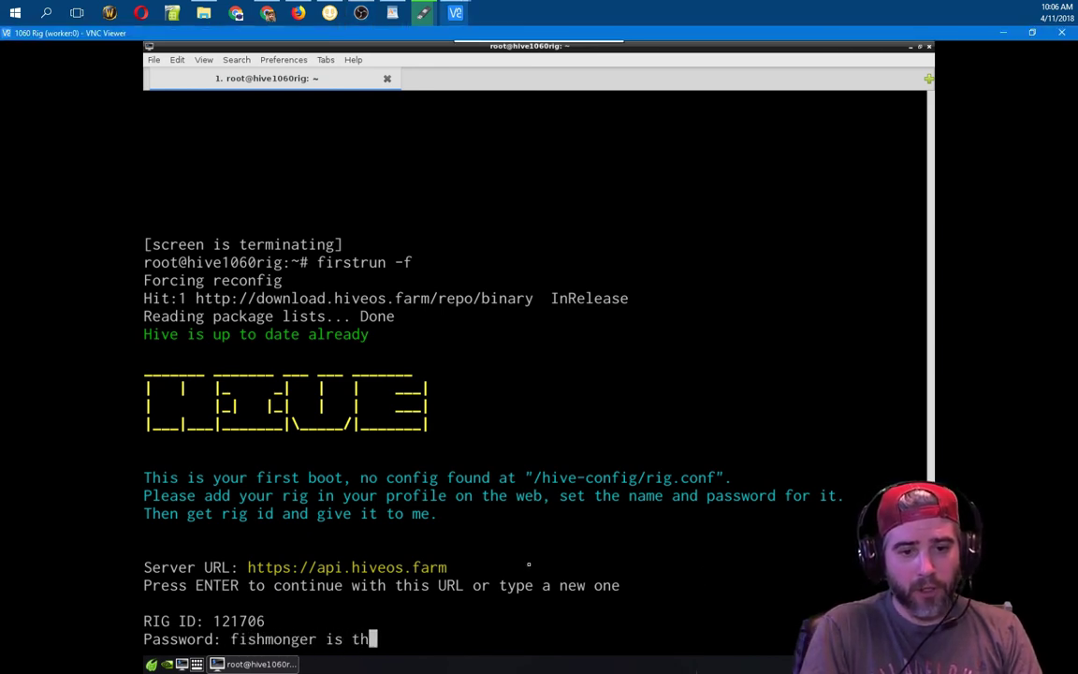
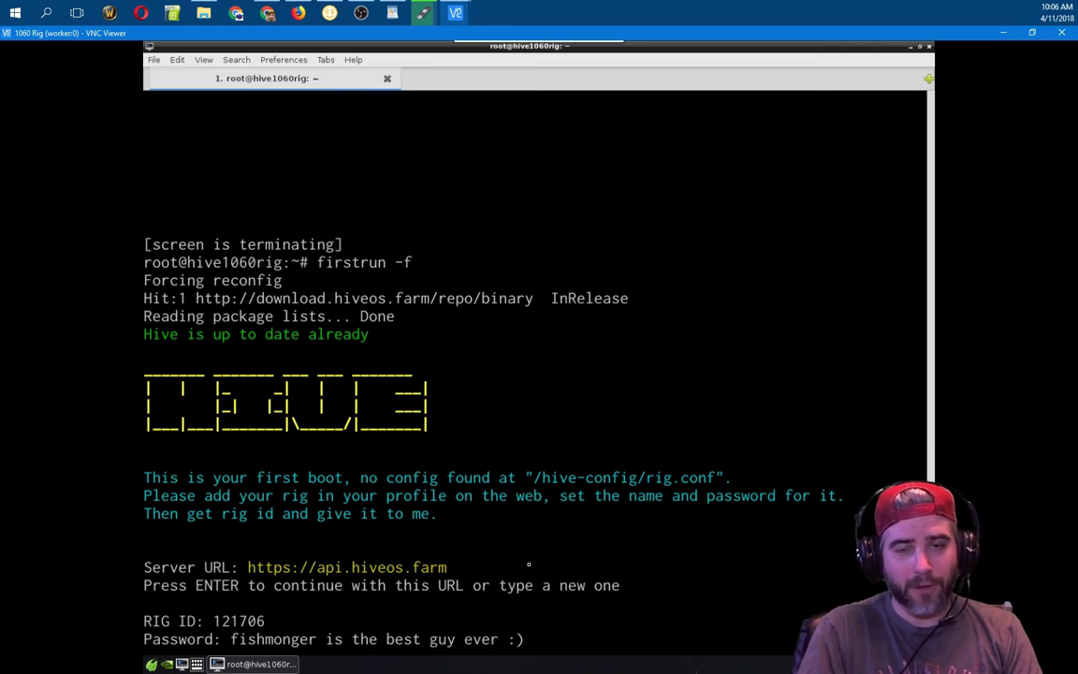
key("Return")
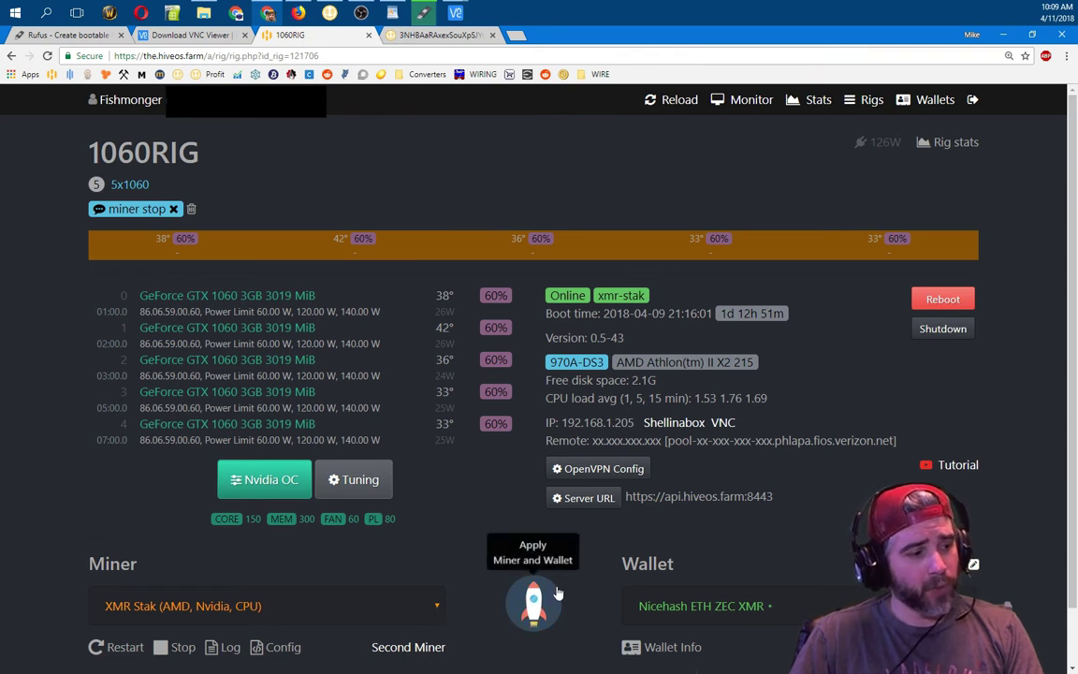
Try the MPH wallet with Claymore Dual, then set the wallet back to Nicehash ETH ZEC XMR.
left_click(704, 606)
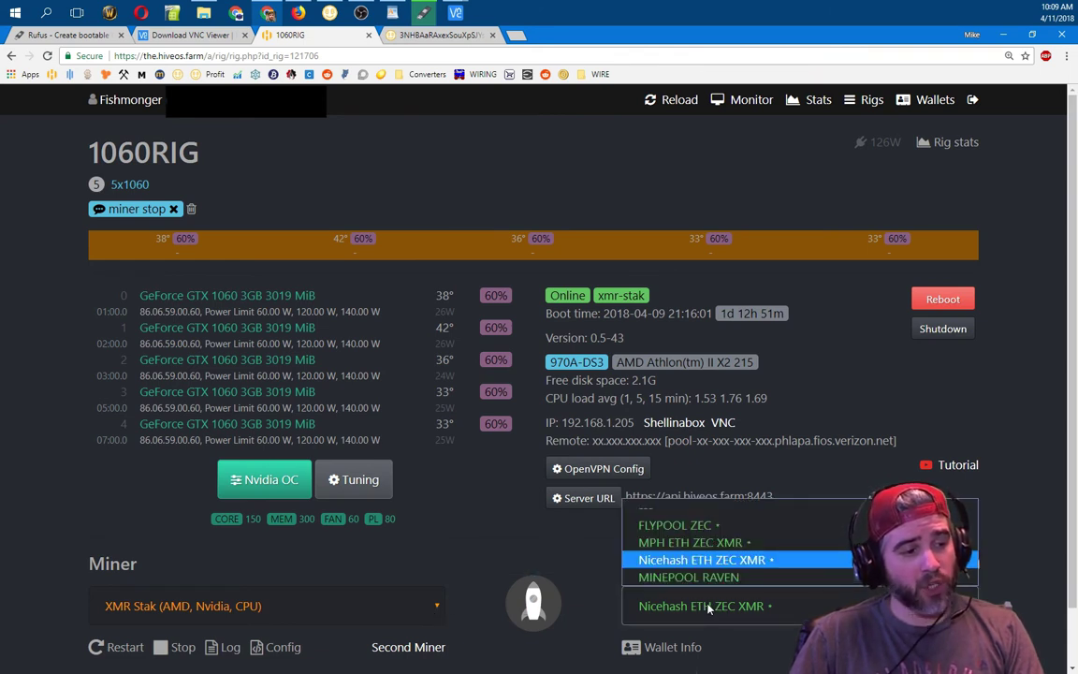
left_click(689, 545)
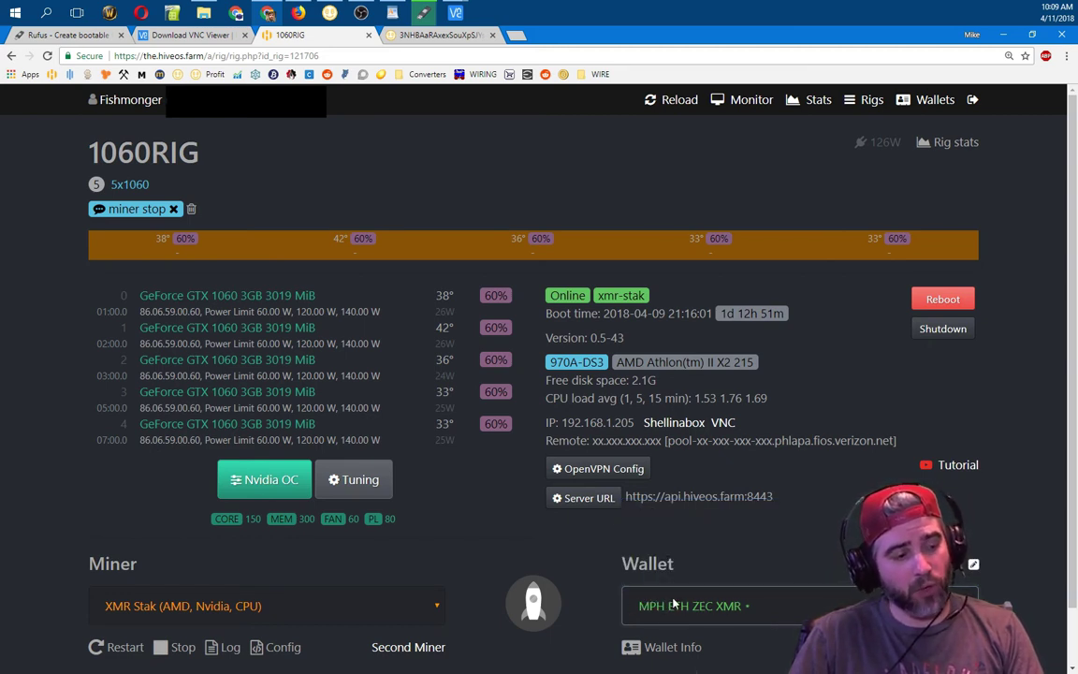
left_click(431, 606)
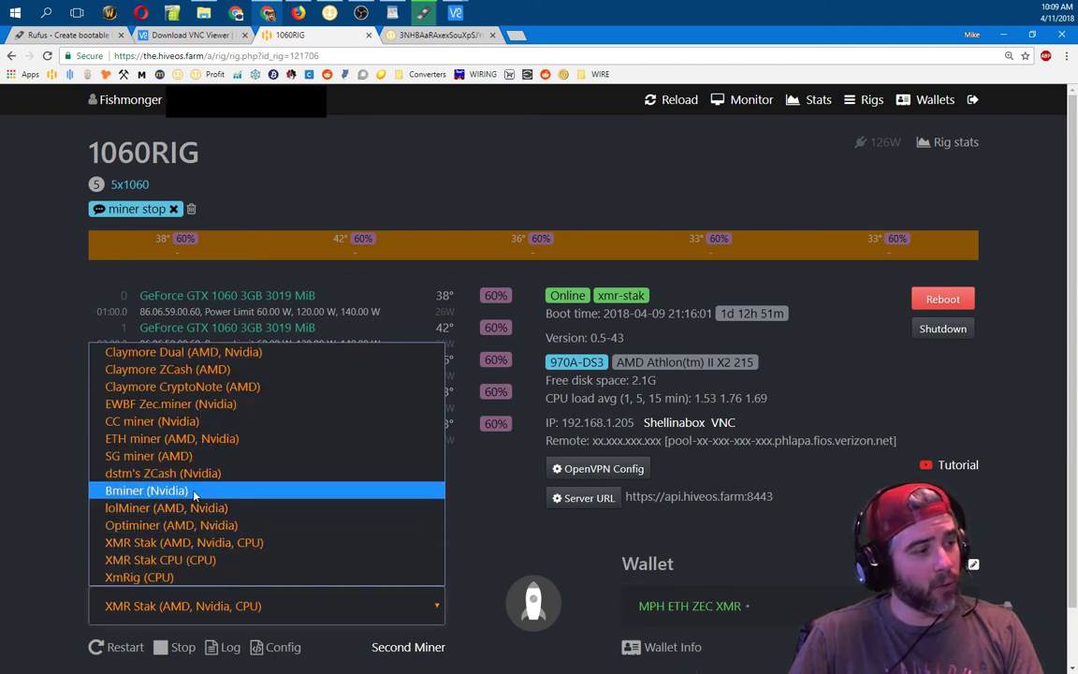
left_click(183, 325)
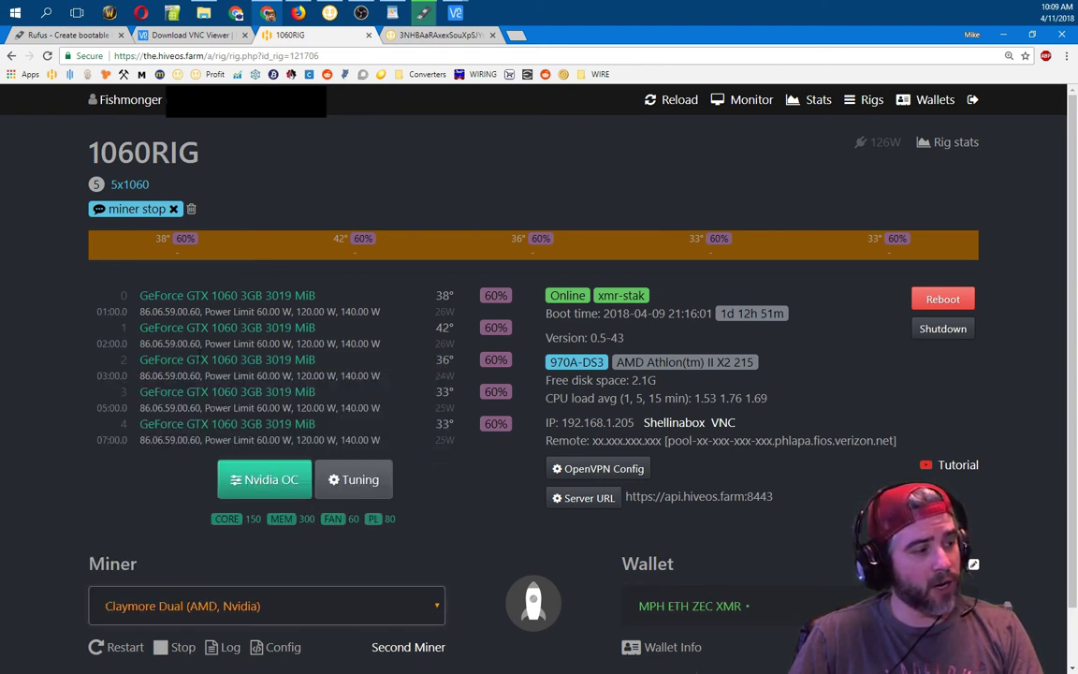
left_click(437, 606)
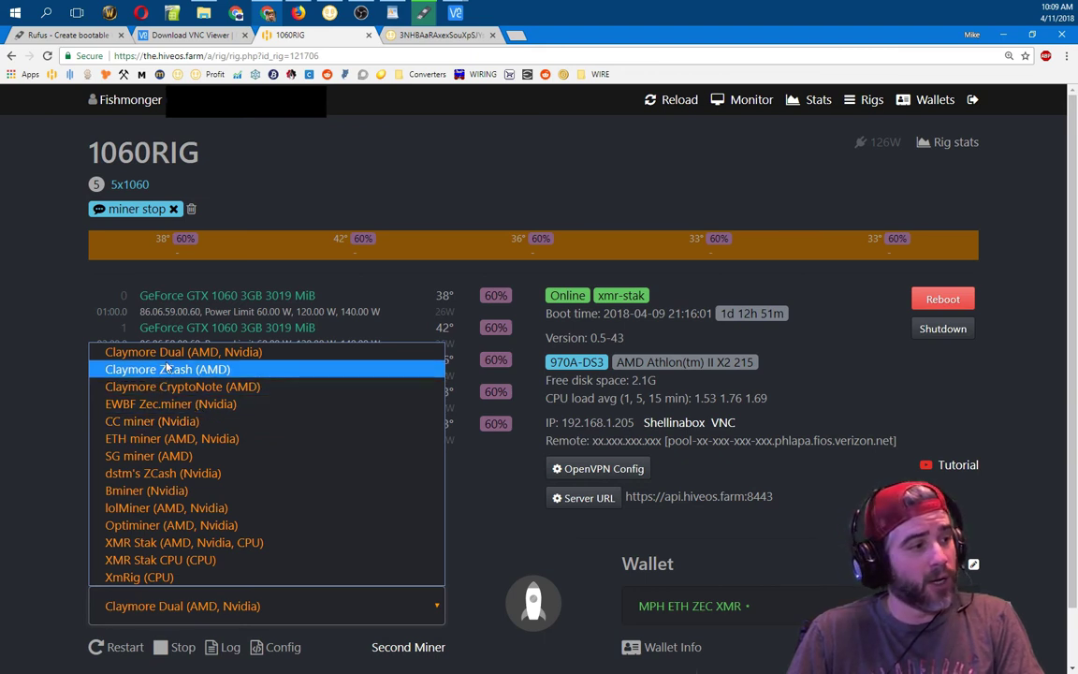
left_click(192, 352)
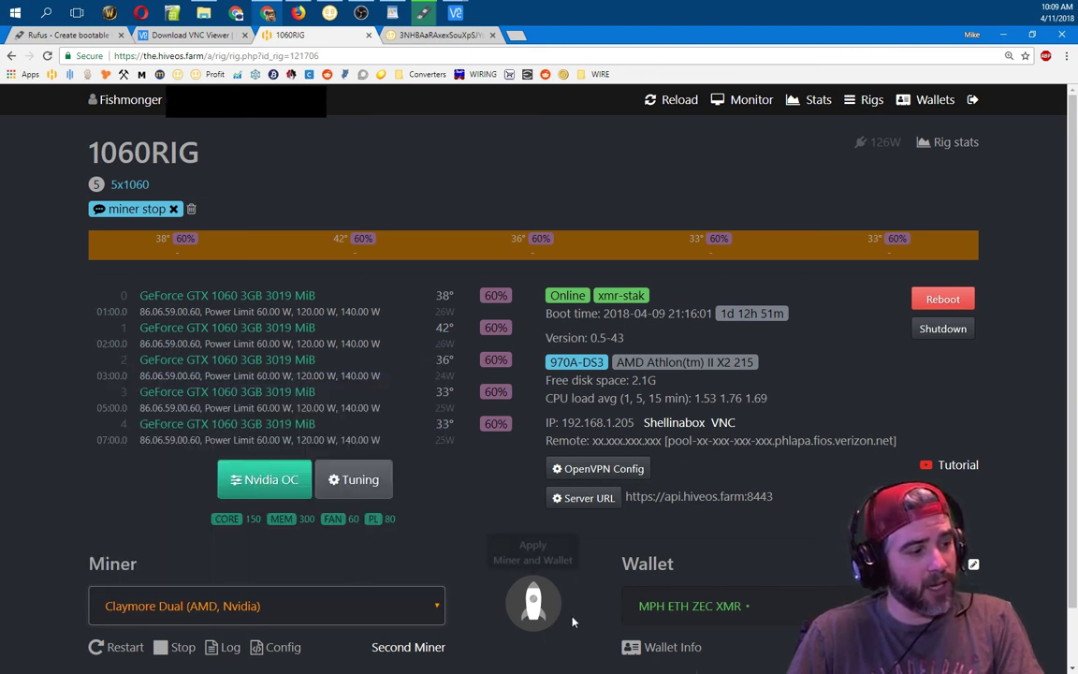
left_click(692, 606)
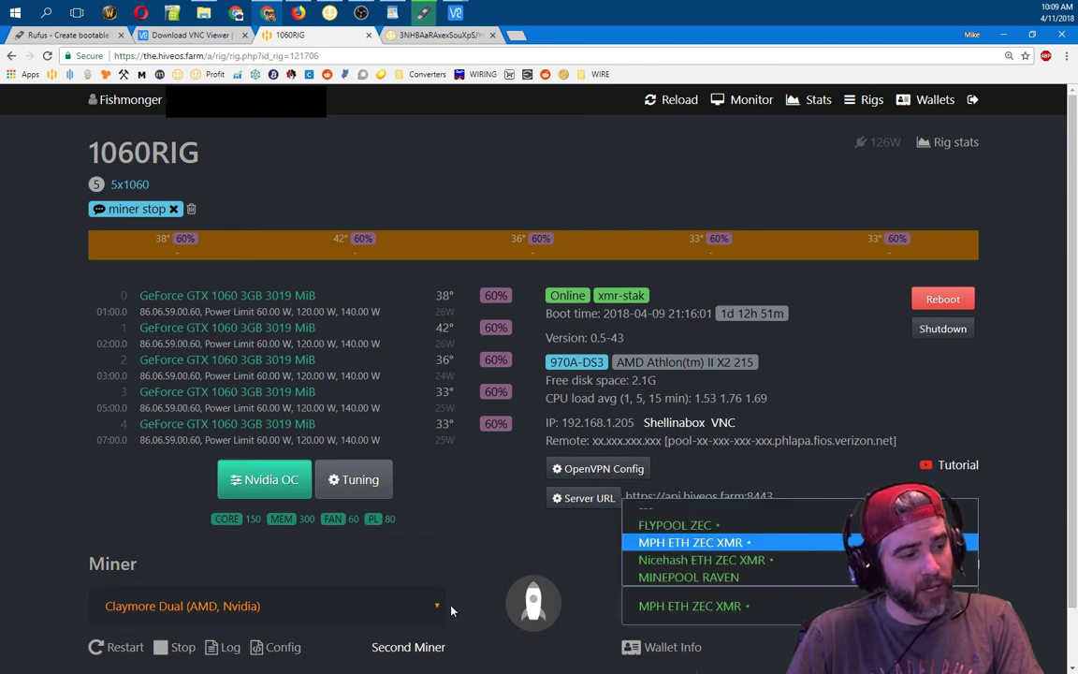
left_click(680, 560)
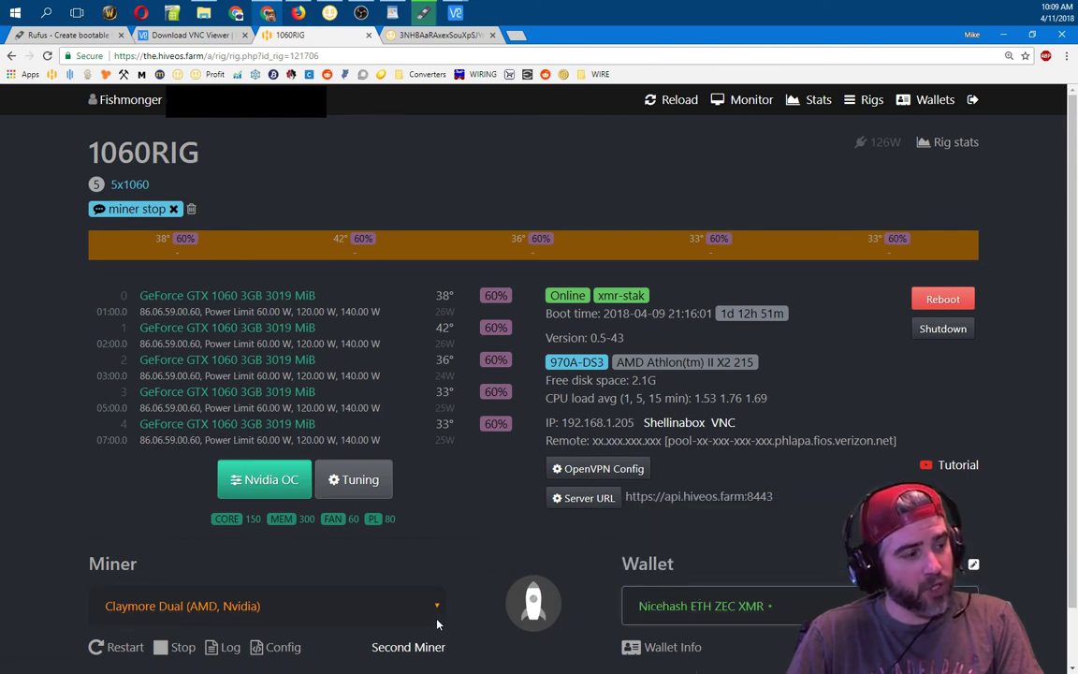
Select XMR Stak (AMD, Nvidia, CPU) as the miner and apply the miner and wallet.
left_click(438, 619)
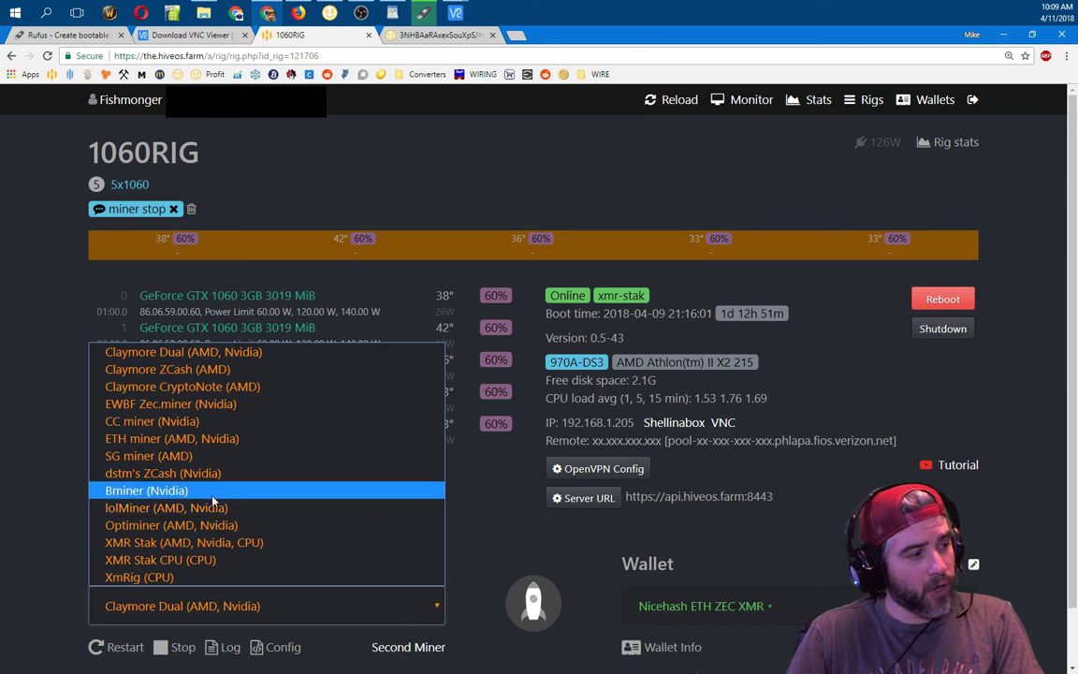
left_click(181, 542)
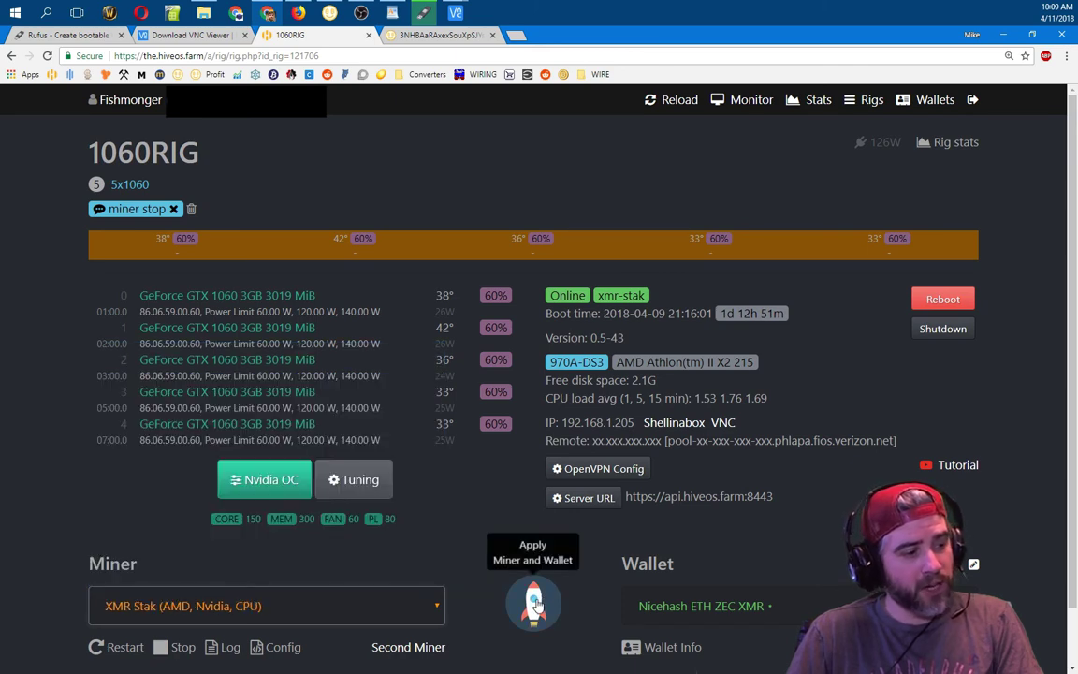
left_click(534, 604)
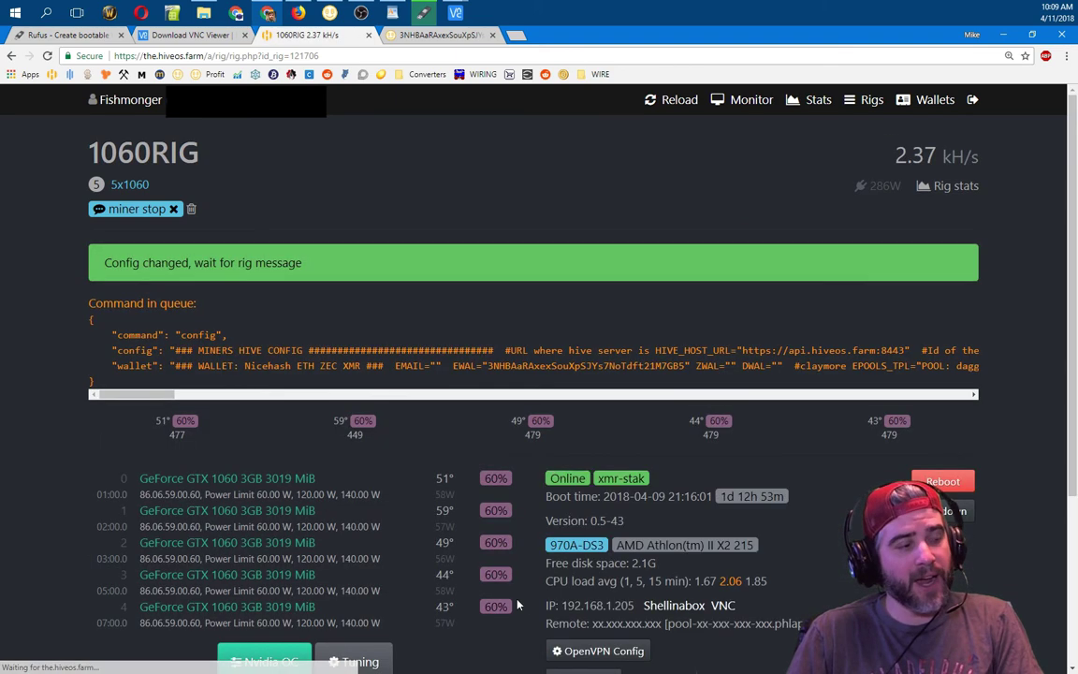
scroll(92, 501, "down", 1)
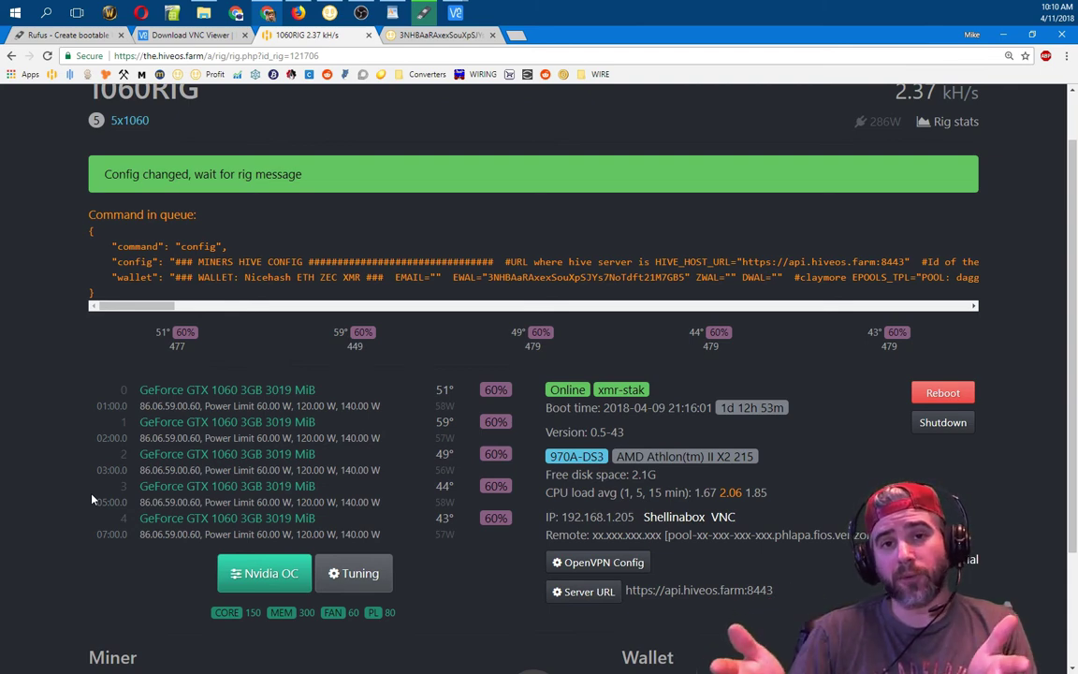
left_click(265, 576)
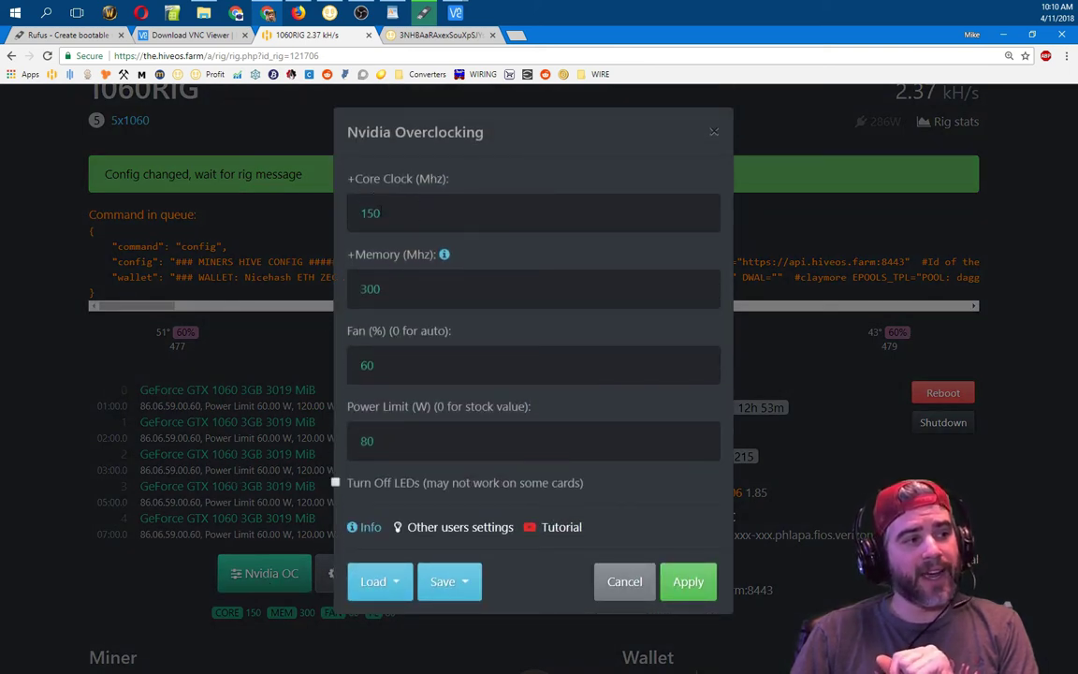
left_click(388, 213)
double_click(388, 212)
left_click(393, 292)
double_click(393, 291)
double_click(392, 363)
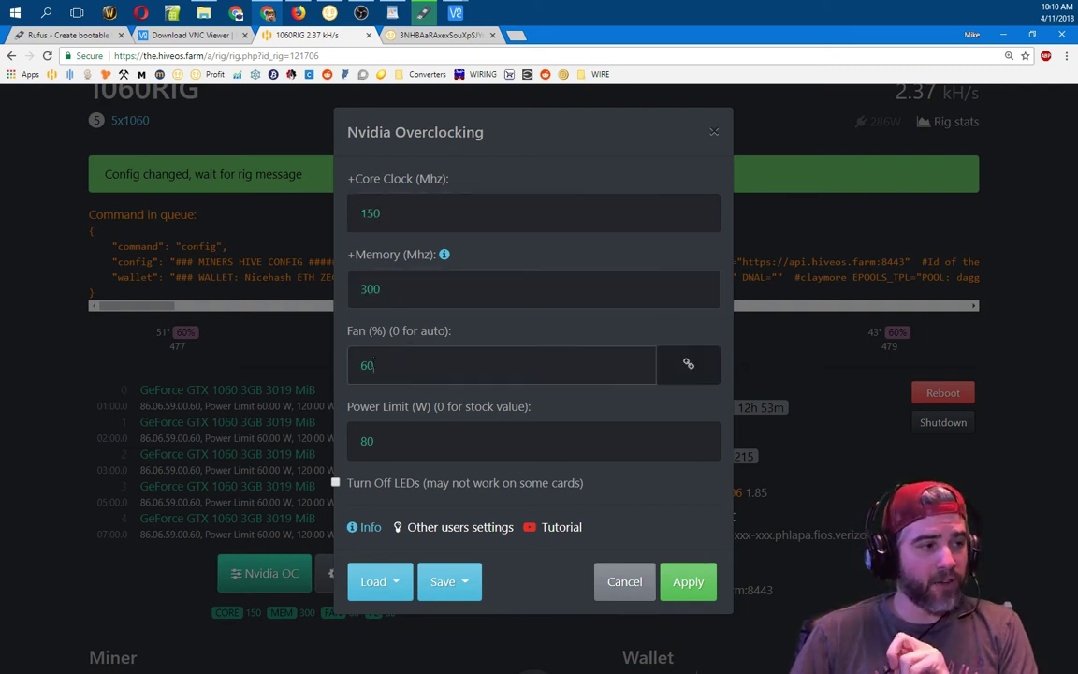
double_click(385, 444)
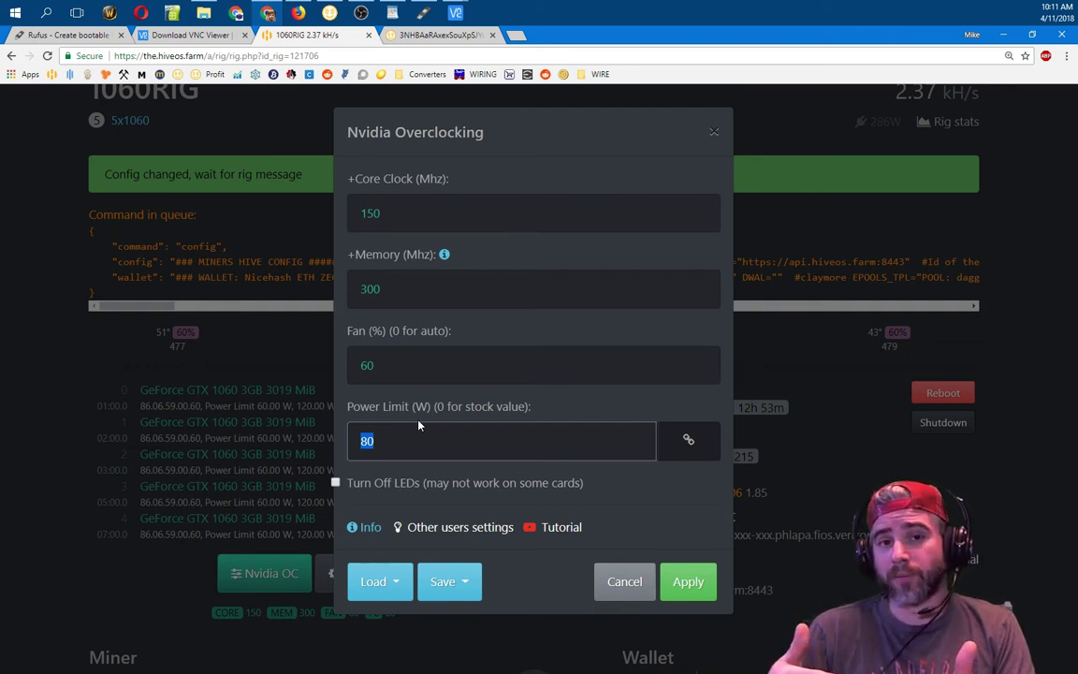
left_click(425, 215)
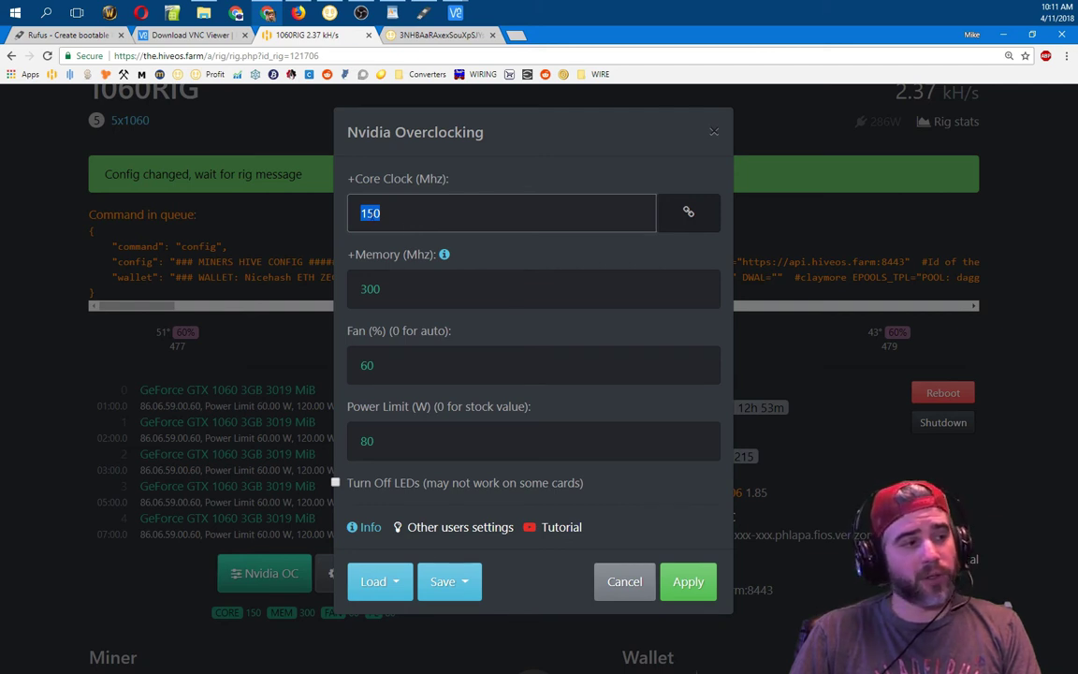
left_click(392, 214)
double_click(392, 213)
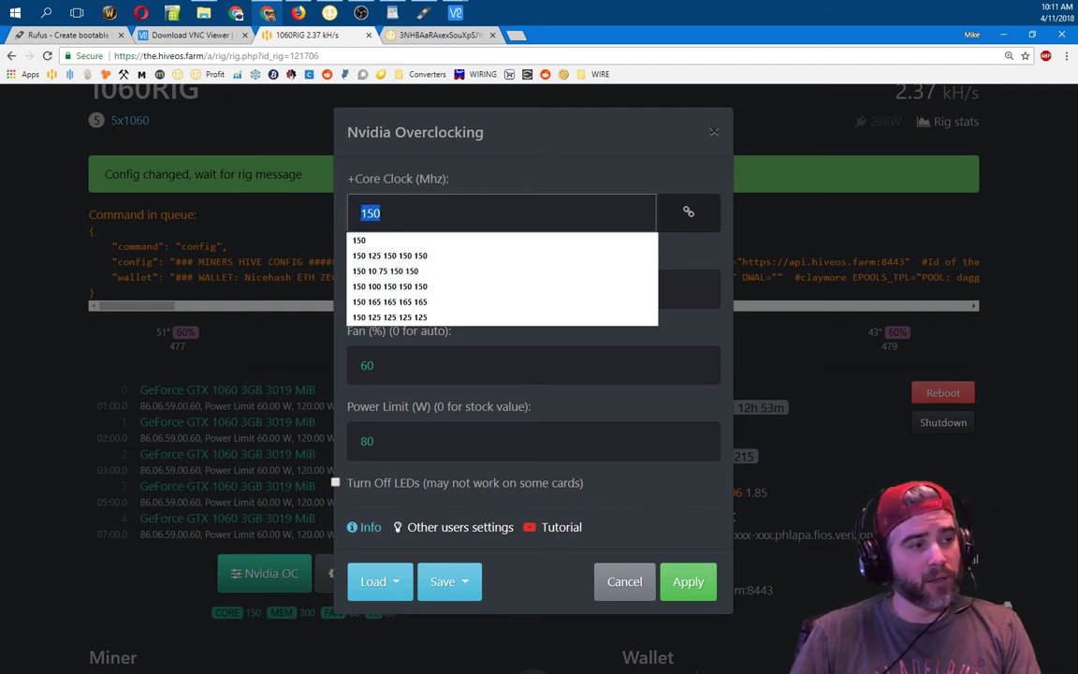
type("100 100 100")
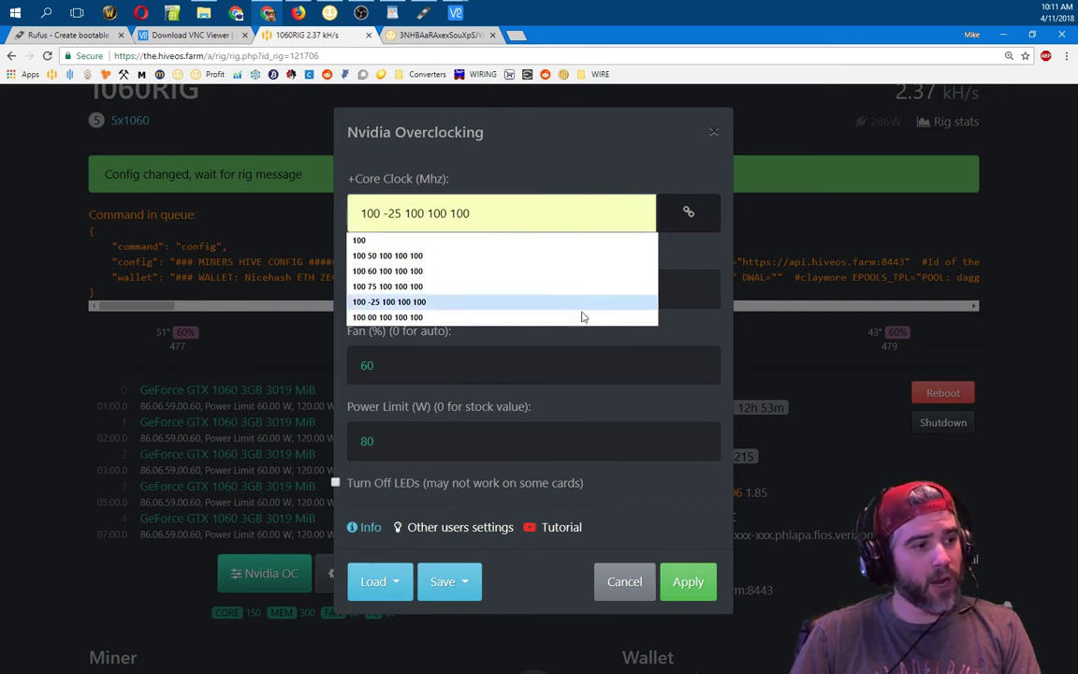
left_click(696, 330)
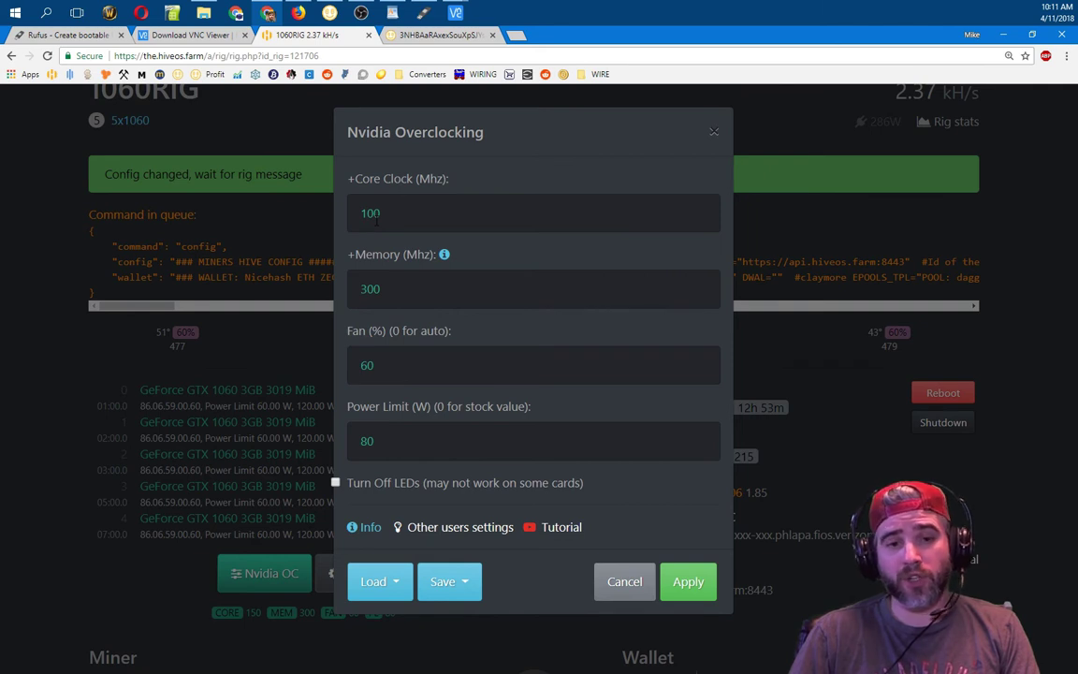
double_click(353, 288)
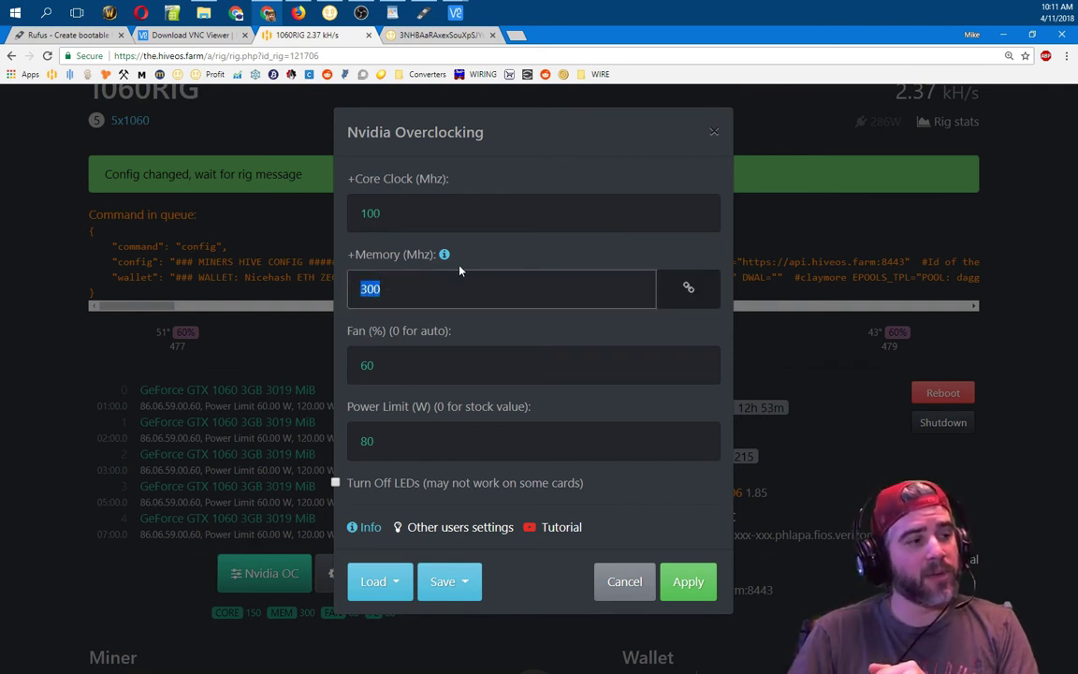
type("10")
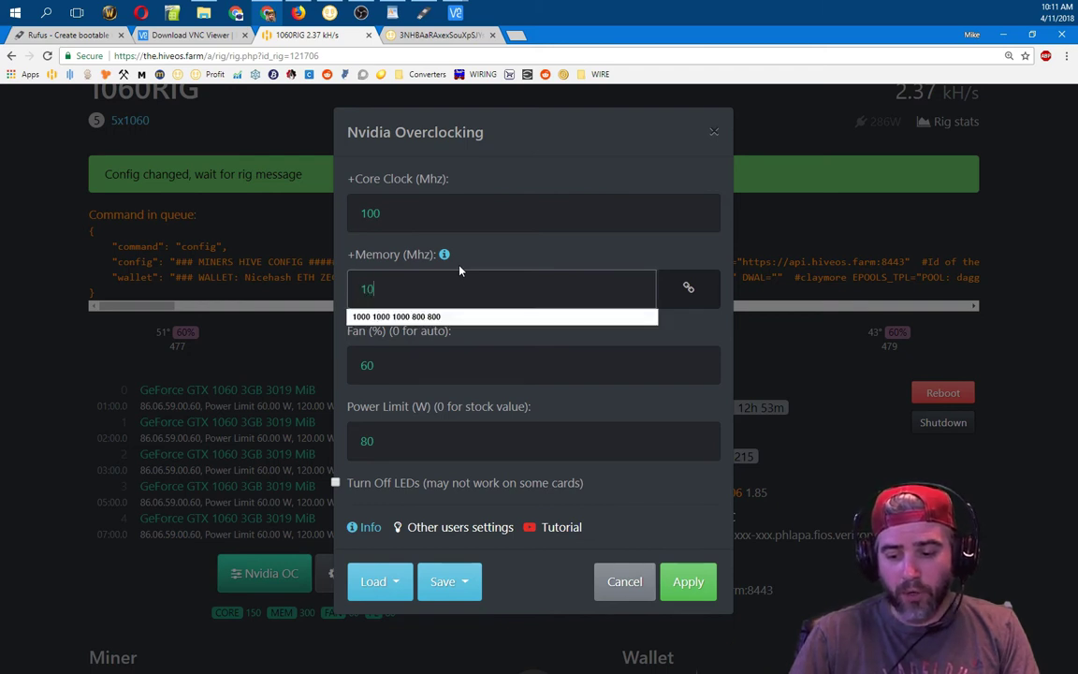
type("0 ")
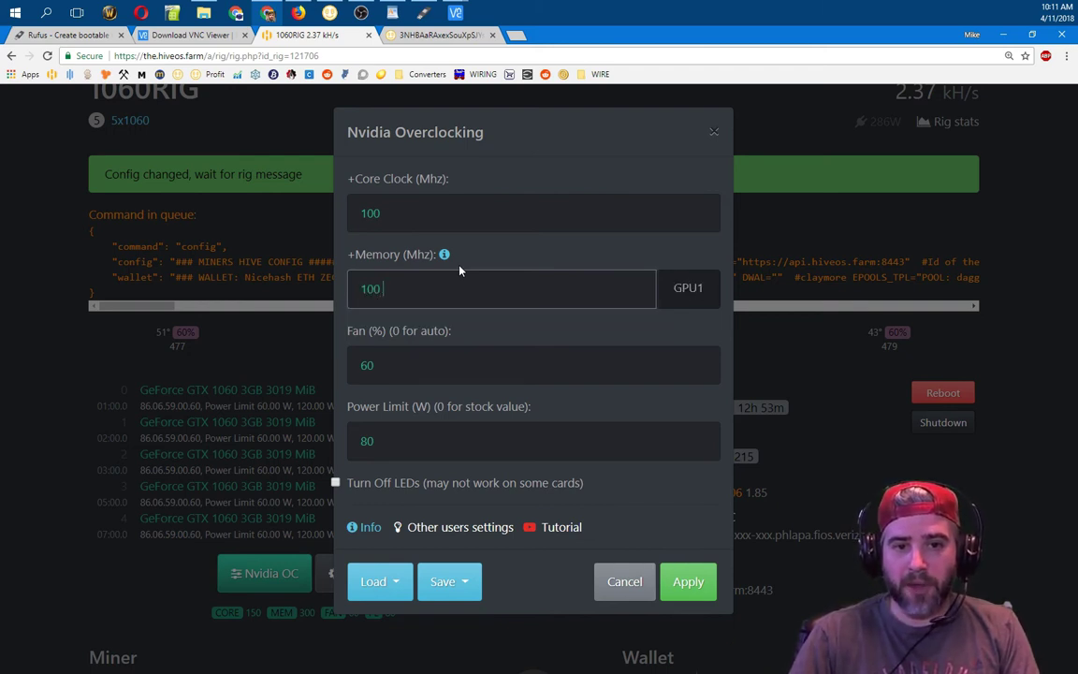
type("110 120 130 140")
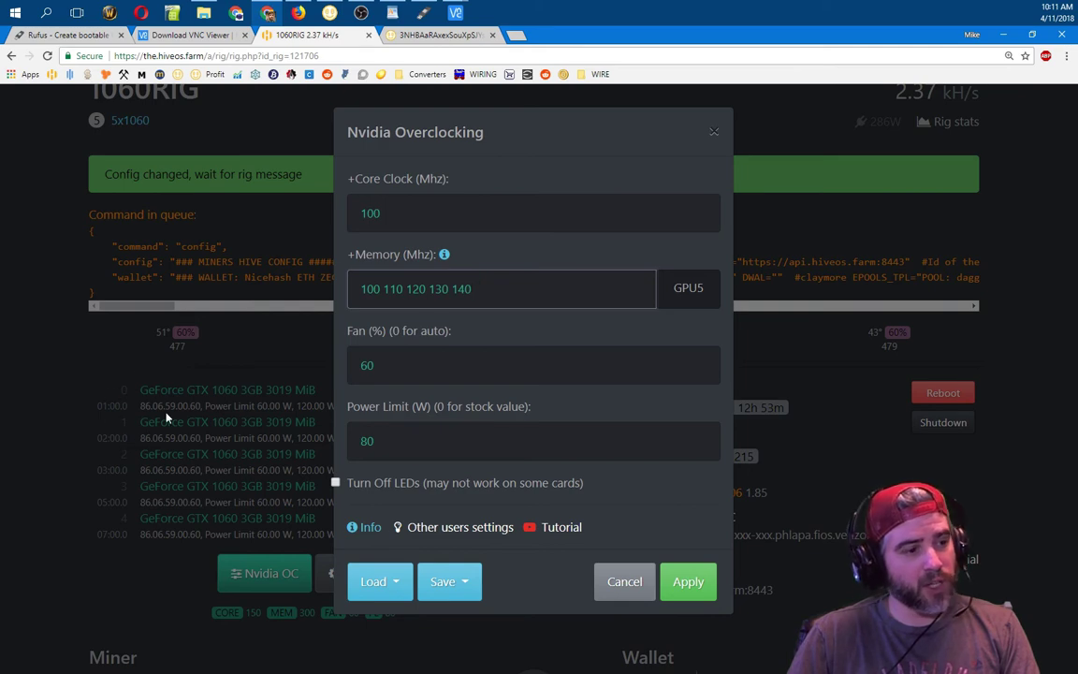
left_click(603, 588)
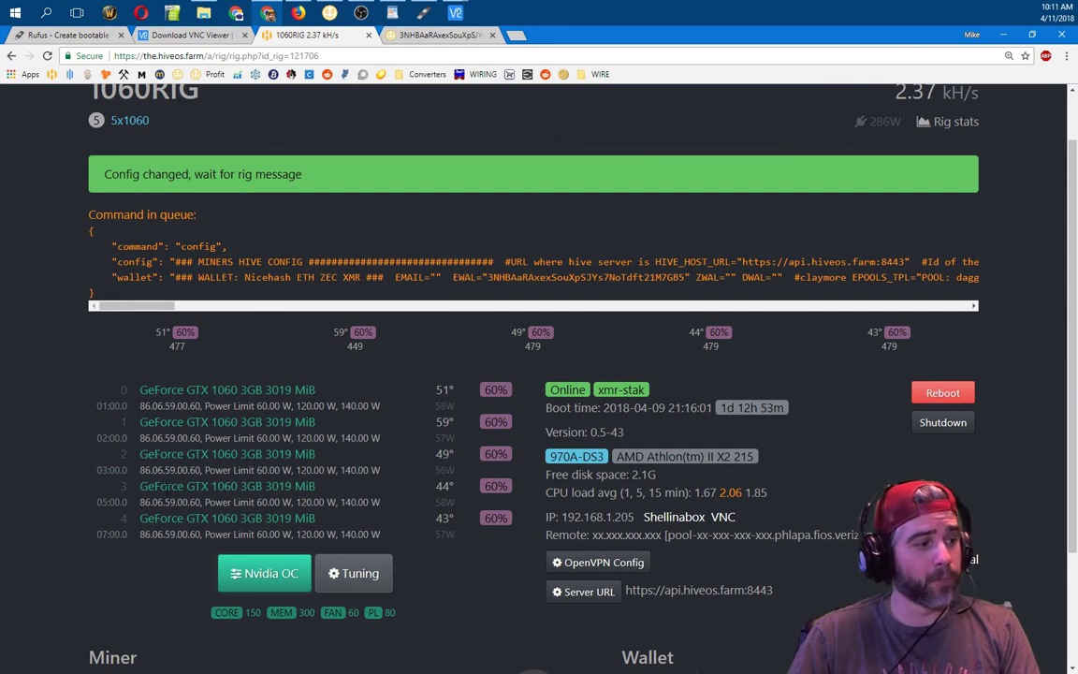
Reopen Nvidia OC and step through the memory offsets from GPU0 to GPU3.
left_click(262, 572)
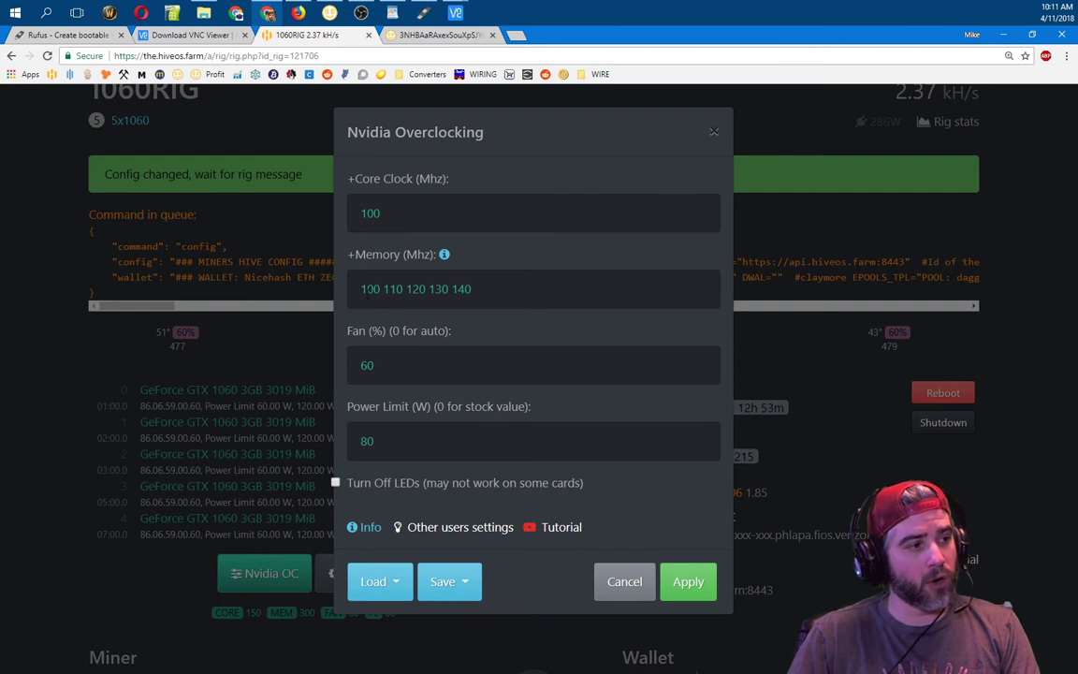
double_click(380, 291)
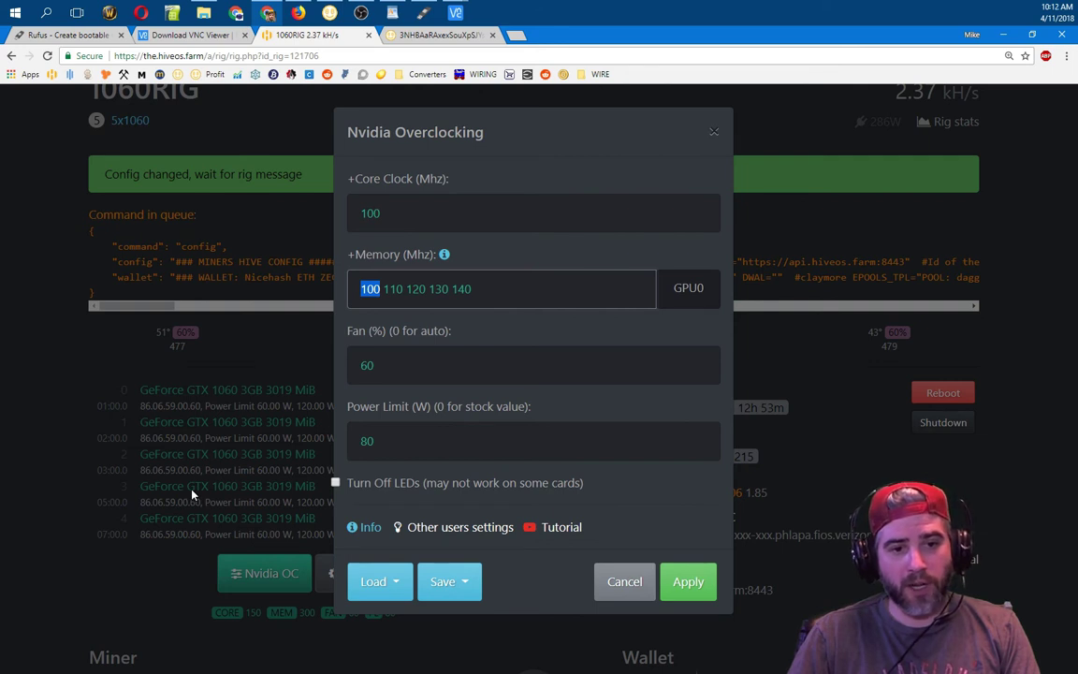
key("Right")
key("Right")
key("Right")
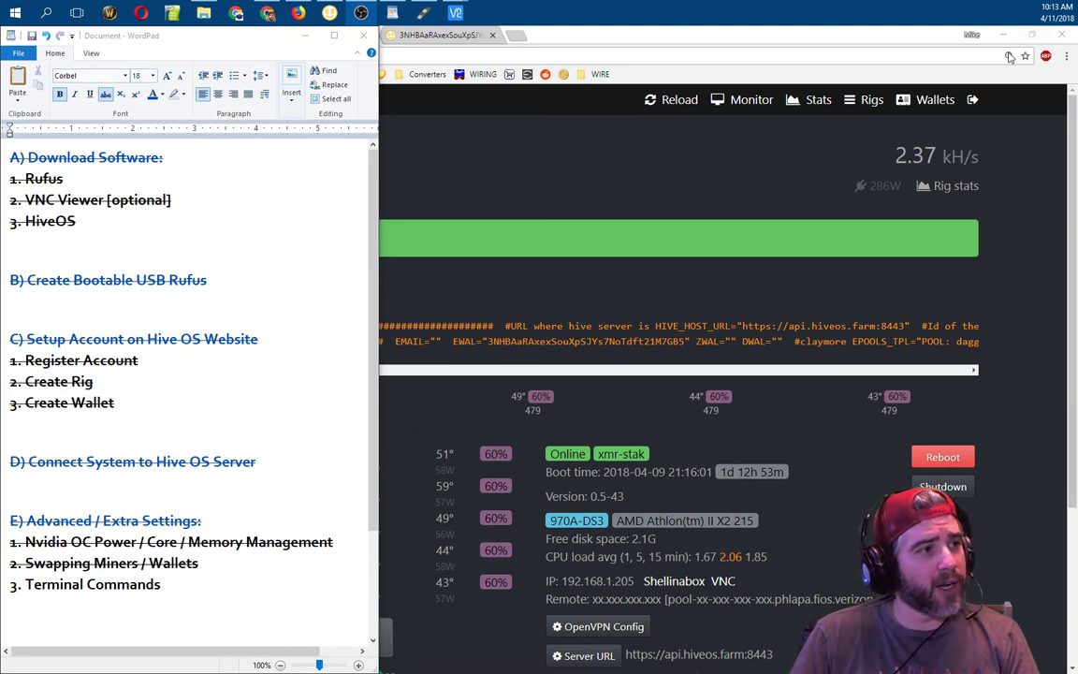
Bring the 1060 Rig's VNC Viewer terminal session to the front.
left_click(472, 37)
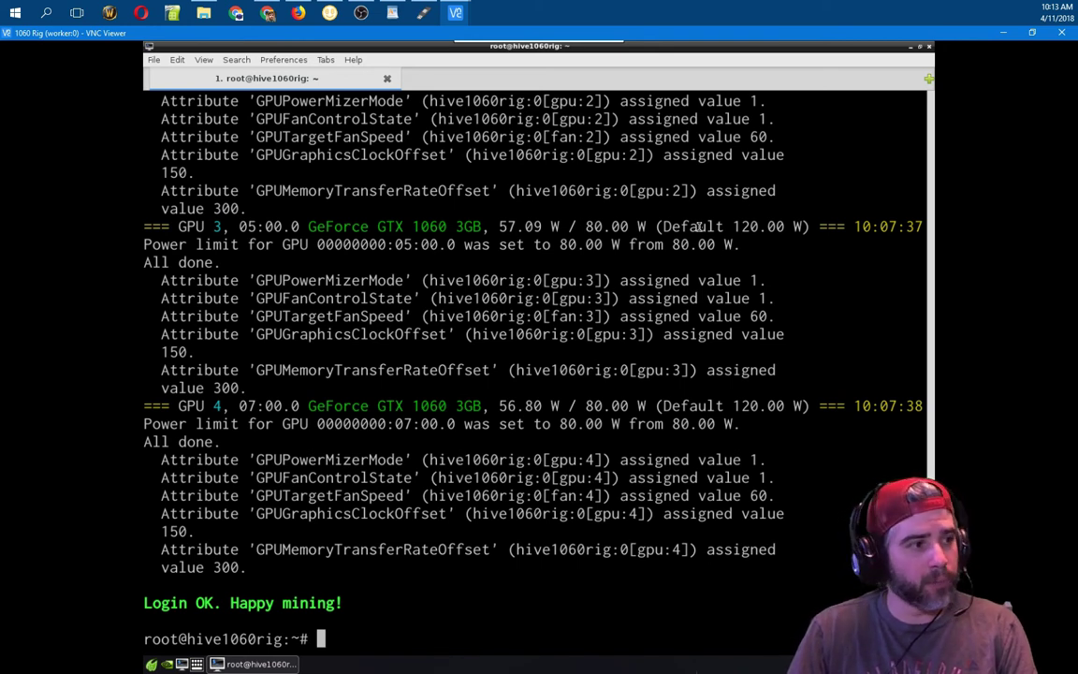
Run 'miner' at the 1060 rig's root prompt to show the xmr-stak log.
type("miner")
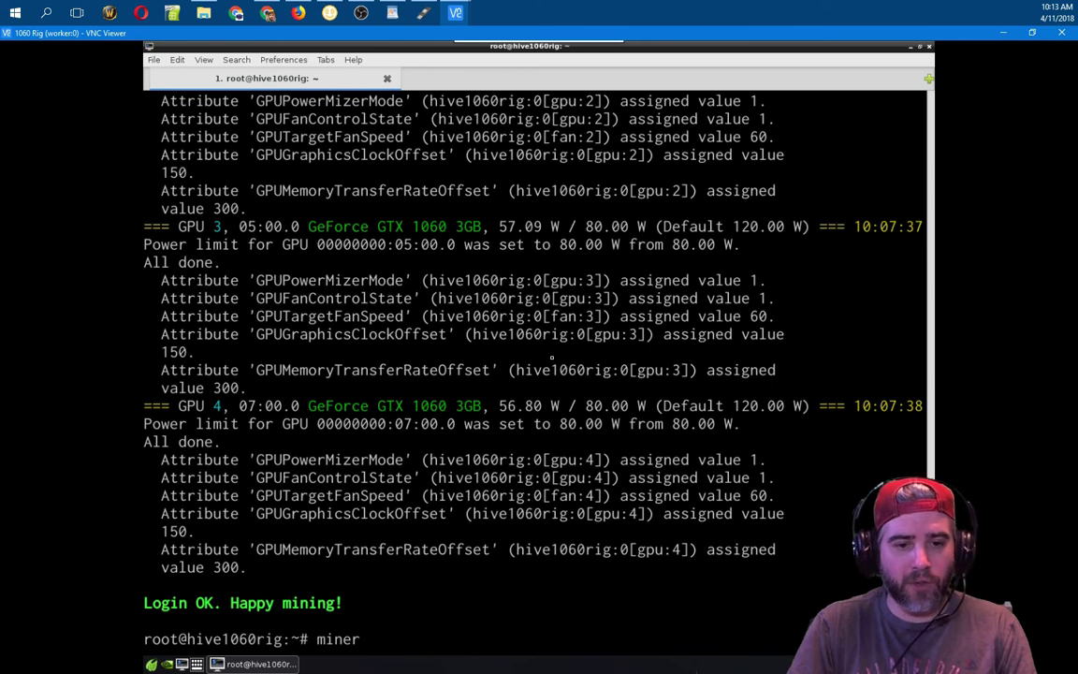
key("Return")
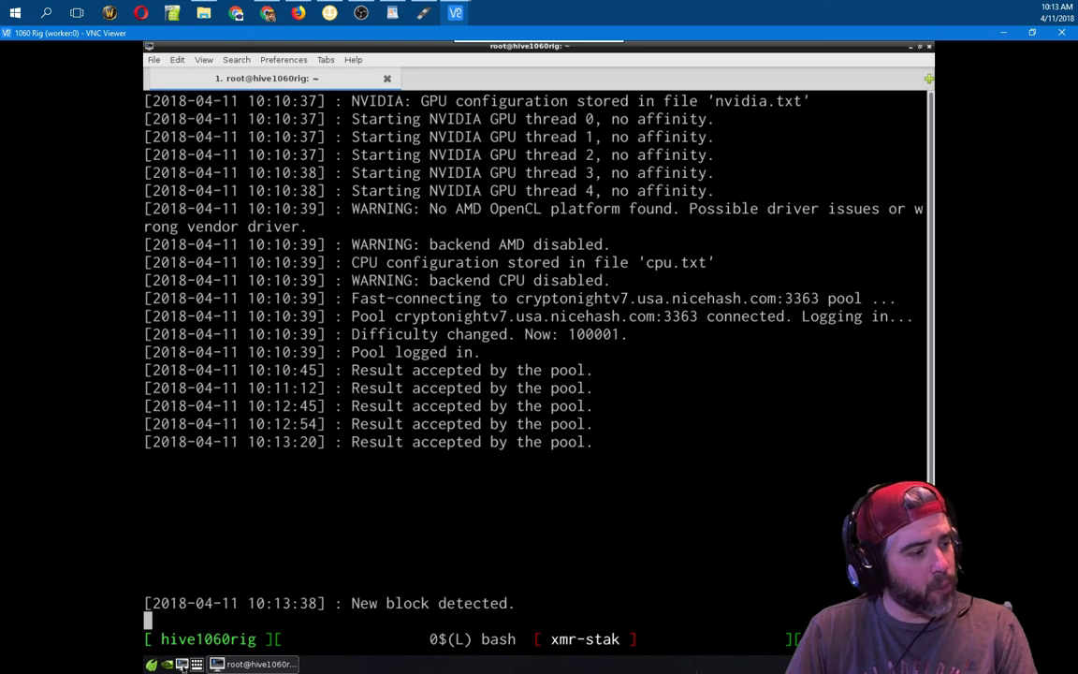
Open a centred second terminal and run nvidia-smi, checking driver version 390.25.
left_click(182, 663)
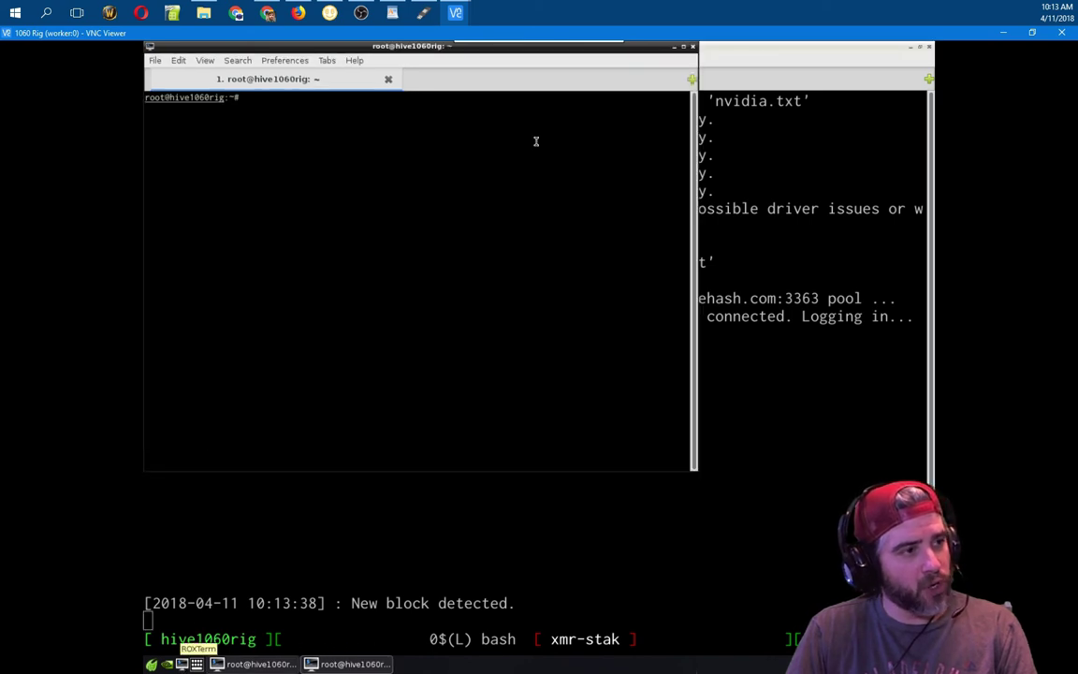
left_click_drag(428, 50, 603, 180)
type("nvidia-smi")
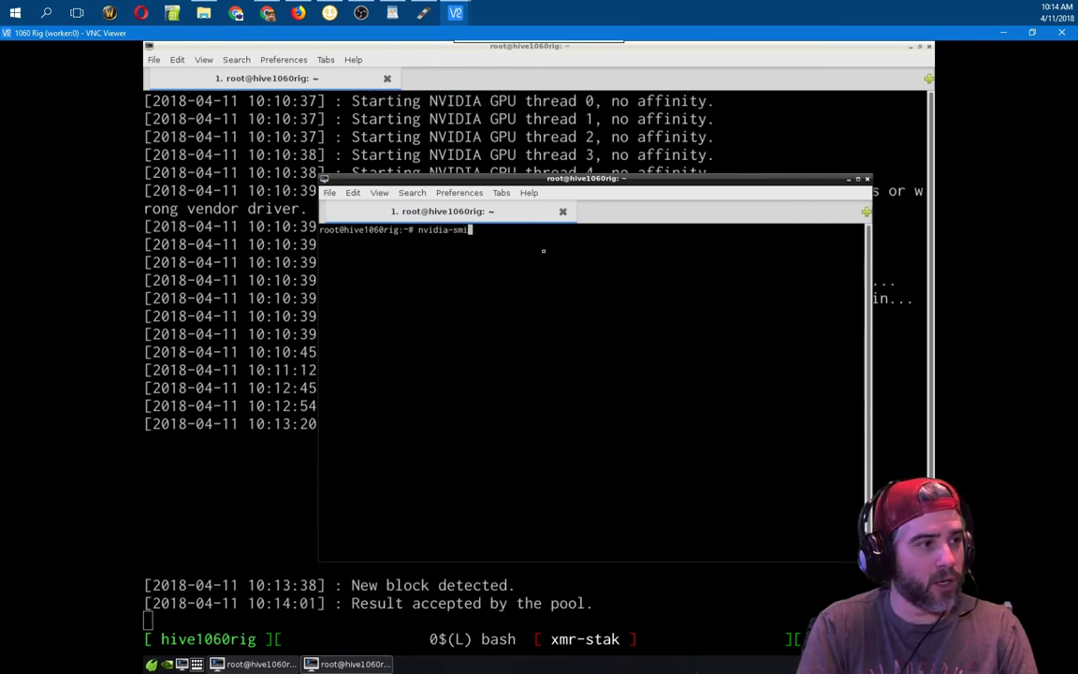
key("Return")
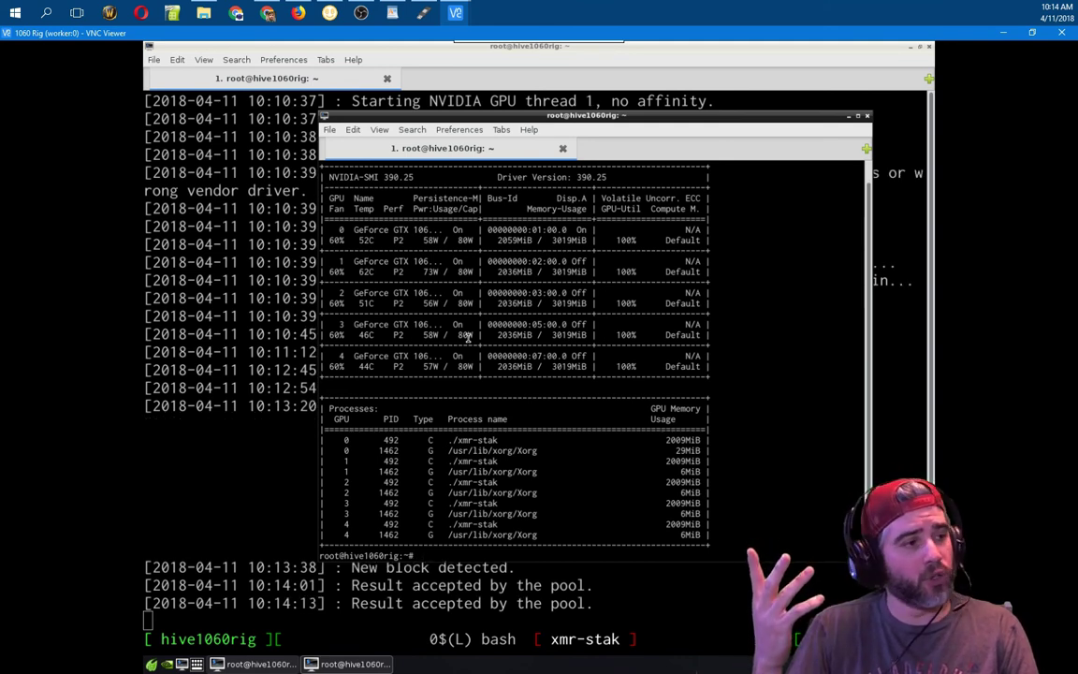
double_click(397, 177)
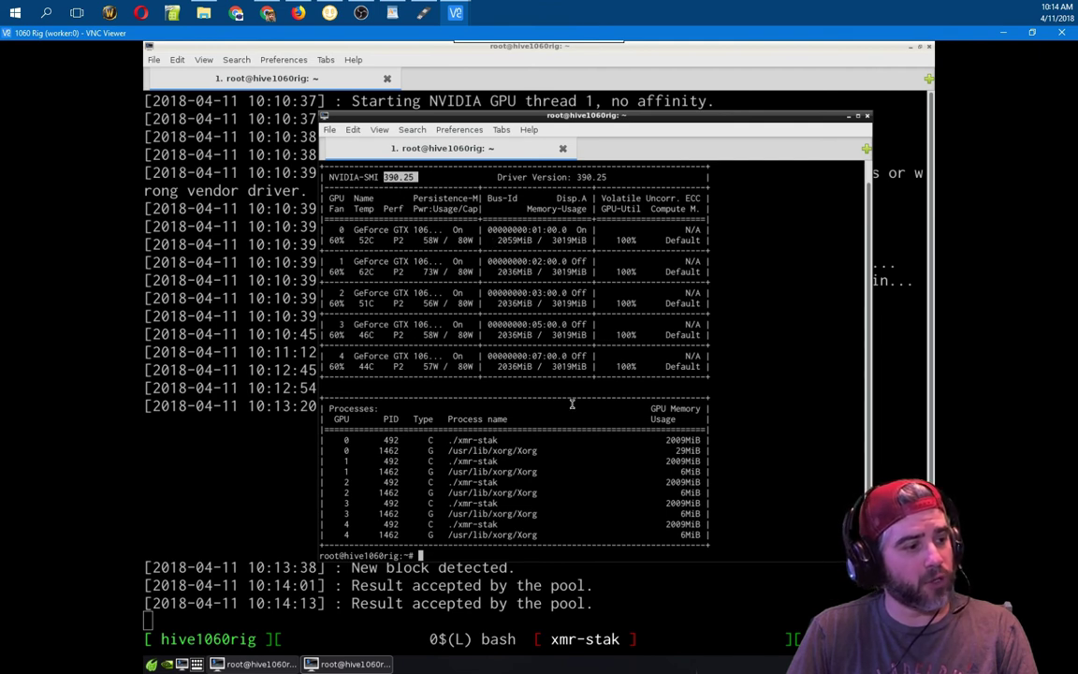
left_click(496, 487)
Clear the small terminal, then go back to the Hive farm overview of both rigs.
type("clear")
key("Return")
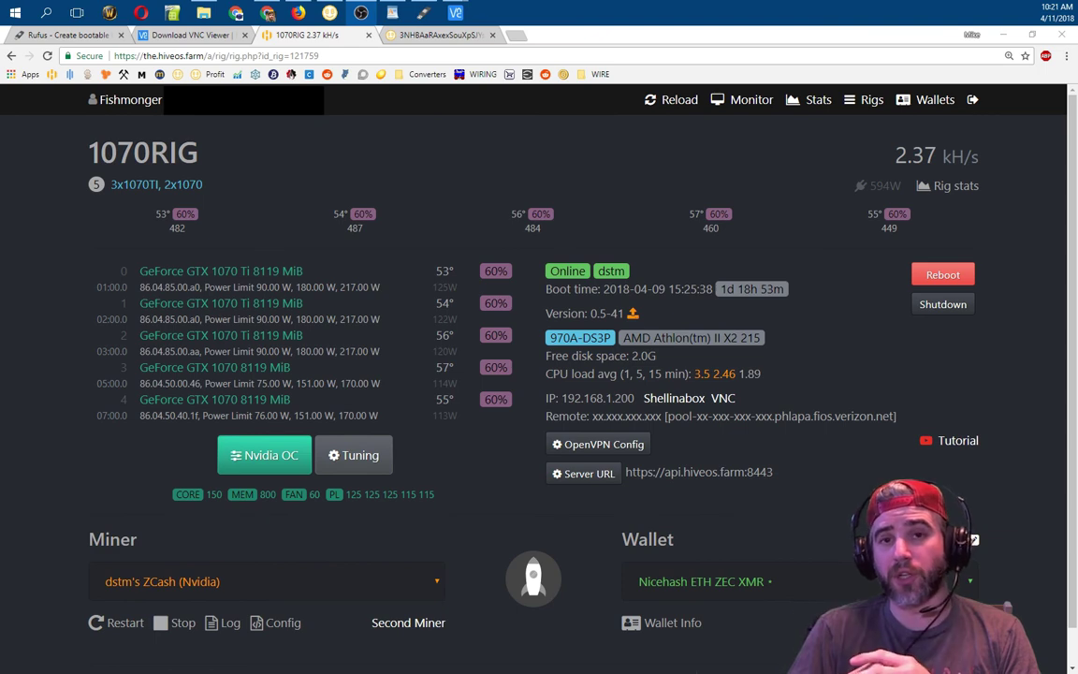
key("alt+Left")
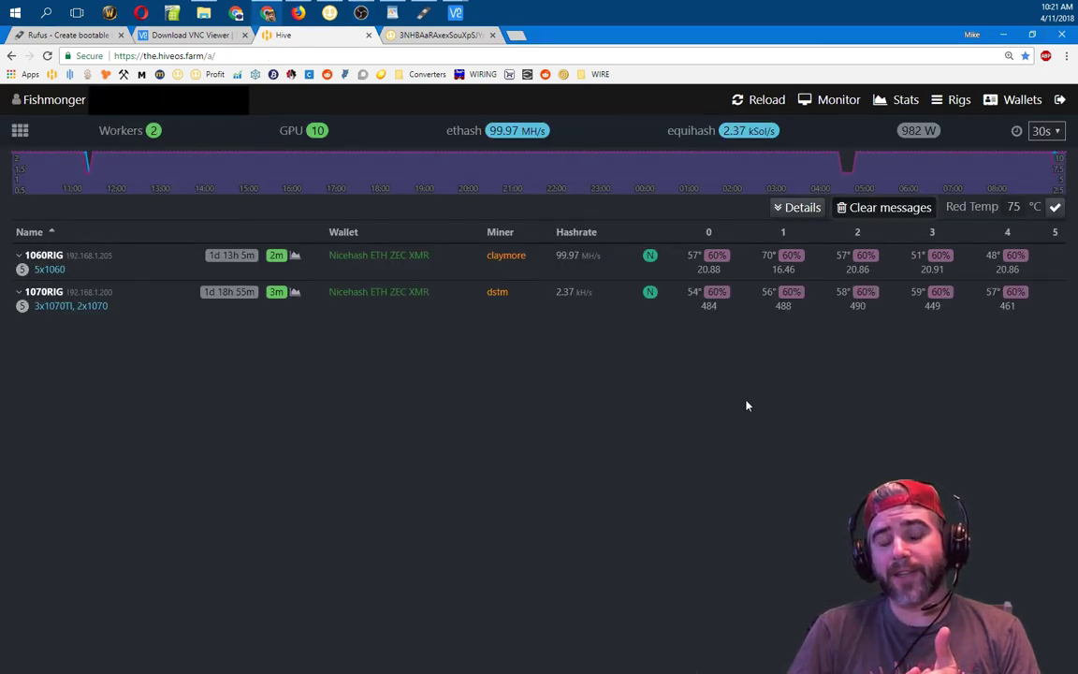